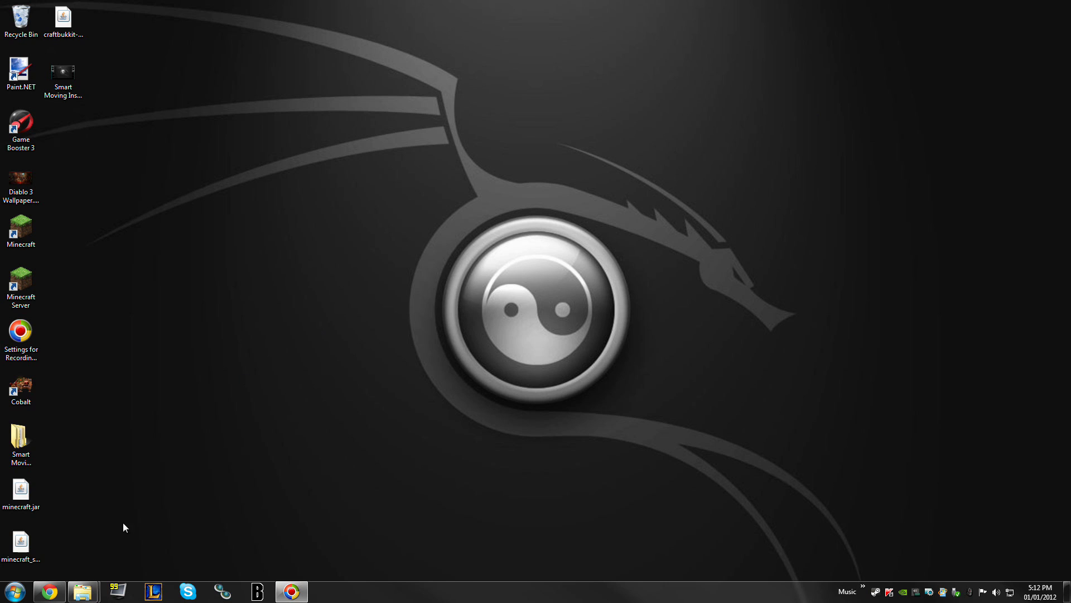
Switch to Chrome and check the Smart Moving forum topic for its current version and required mods.
left_click(50, 591)
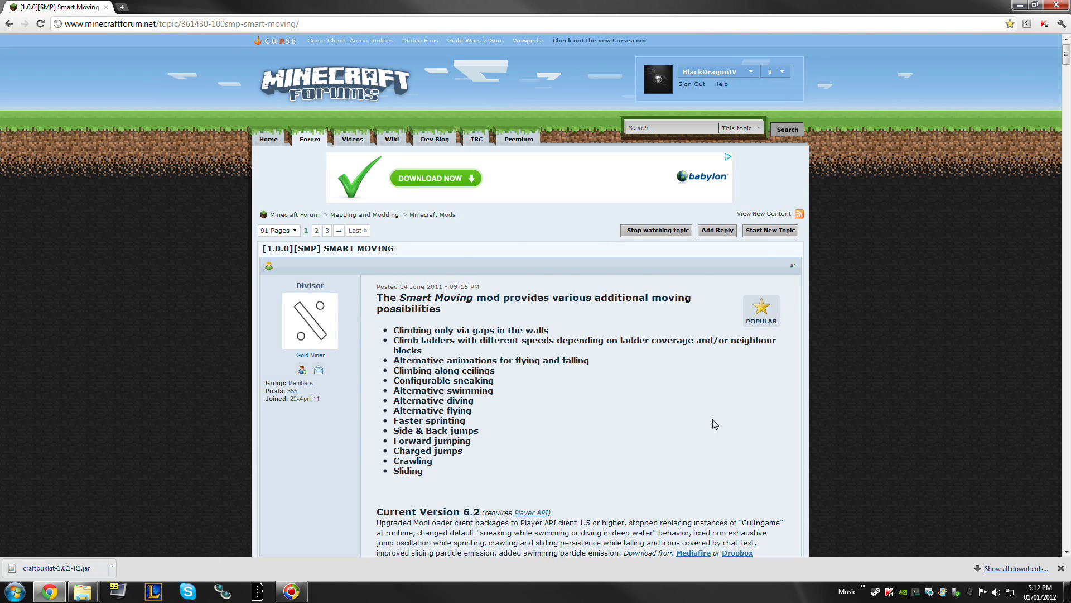
scroll(708, 416, "down", 2)
left_click_drag(453, 400, 492, 401)
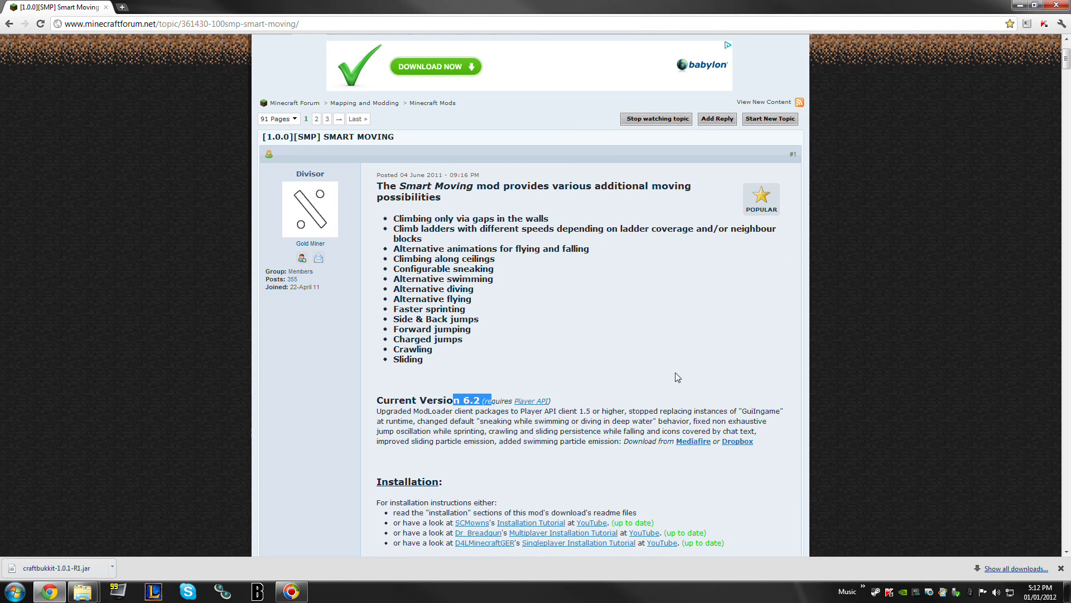
left_click(679, 385)
scroll(788, 435, "down", 3)
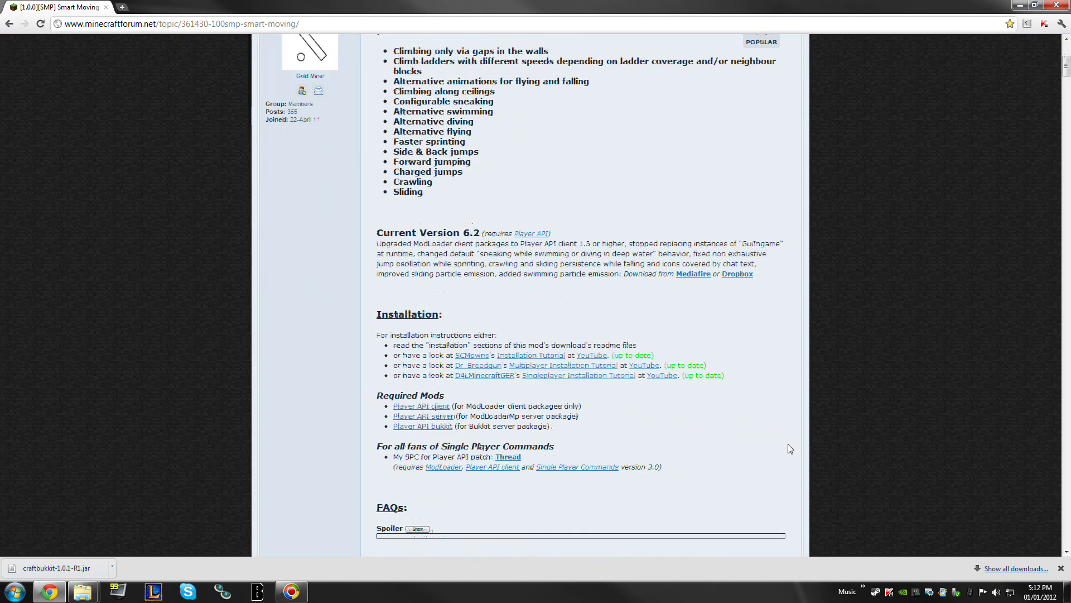
Open the required Player API bukkit topic and check which CraftBukkit version its Bukkit 1.0 download supports.
left_click(445, 428)
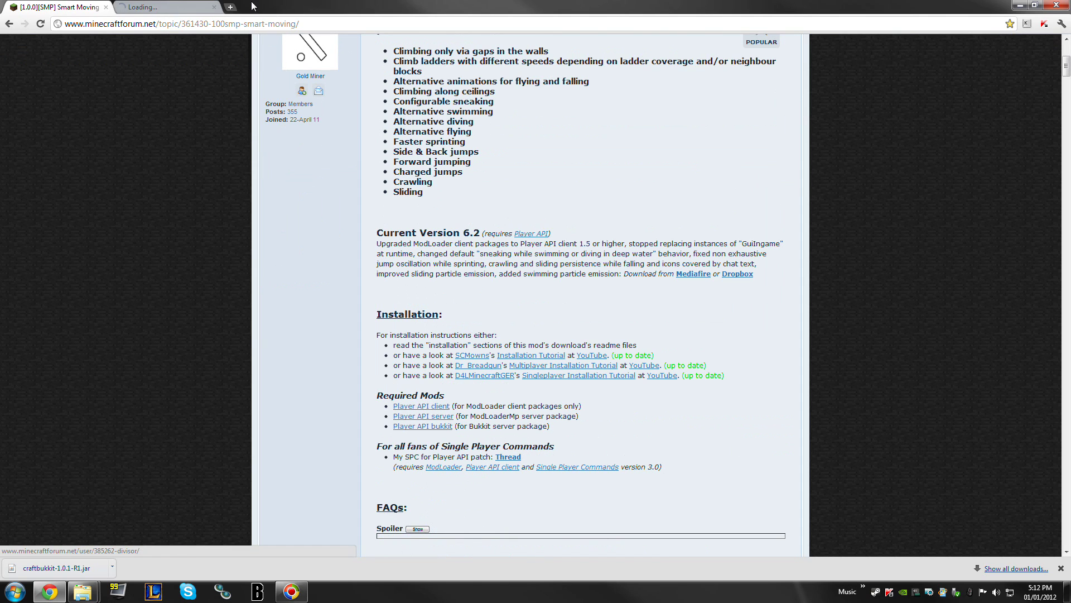
left_click(166, 8)
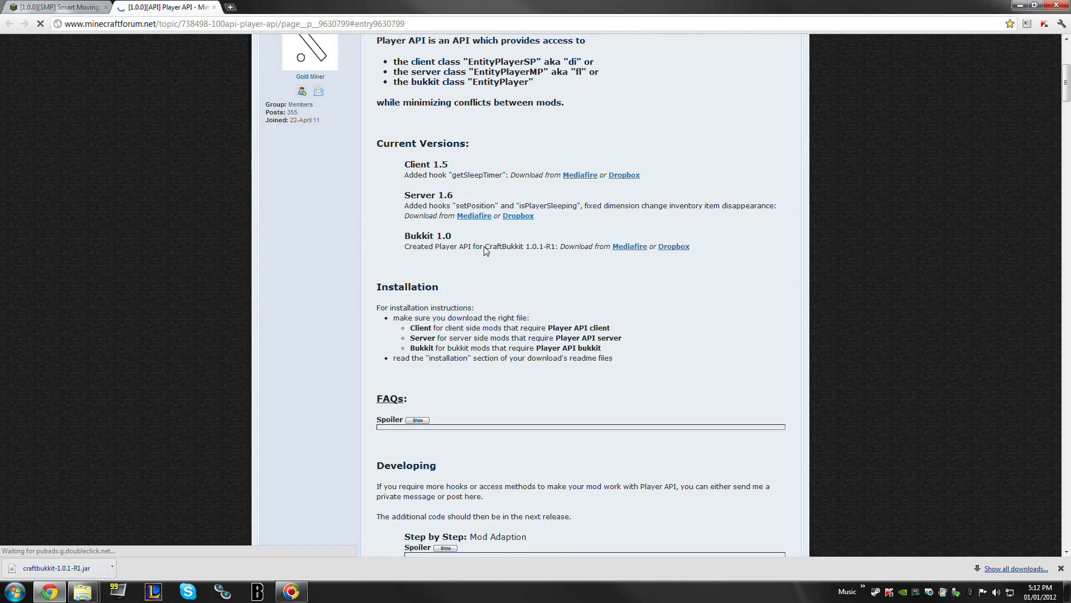
left_click_drag(484, 249, 557, 249)
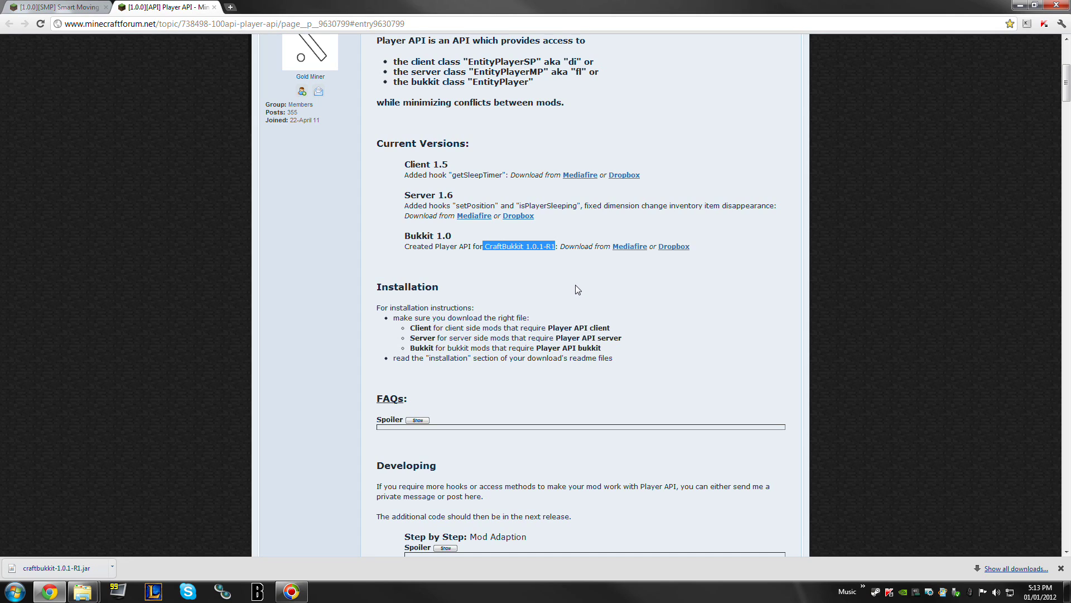
left_click(577, 289)
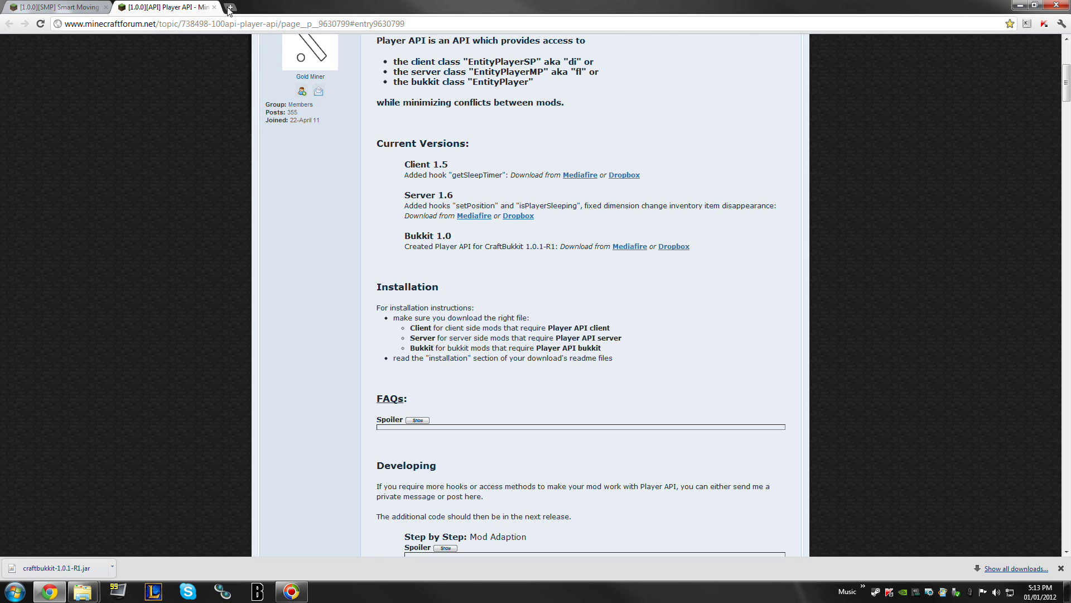
Open the bookmarked ModloaderMP for craftbukkit 1.0.1 thread in a new tab and locate the ModLoaderMp 1.0.1 version 5 download.
left_click(228, 8)
left_click(215, 49)
mouse_move(267, 53)
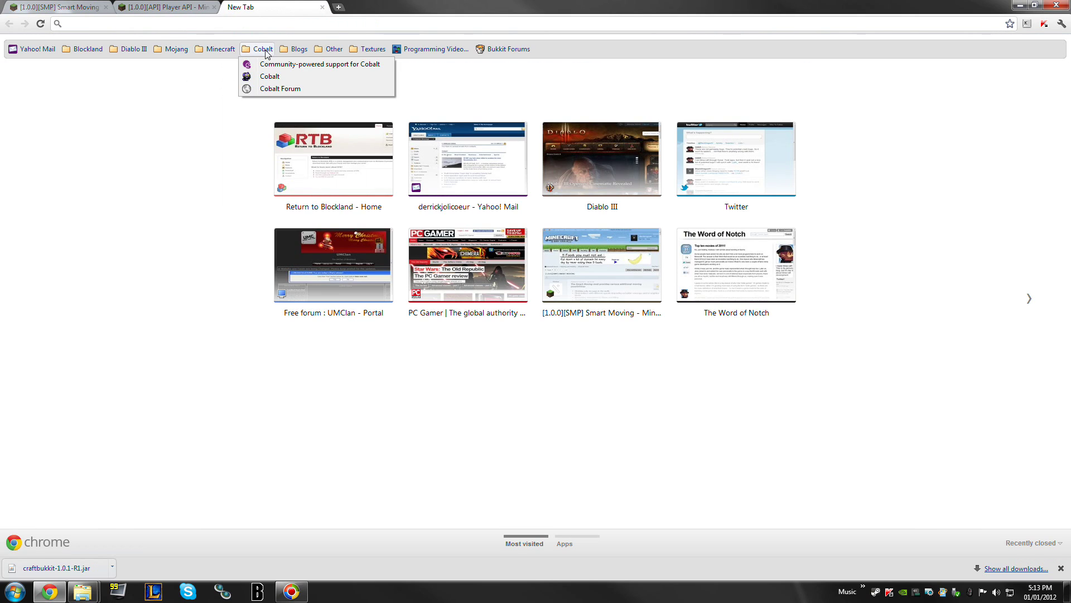
mouse_move(232, 52)
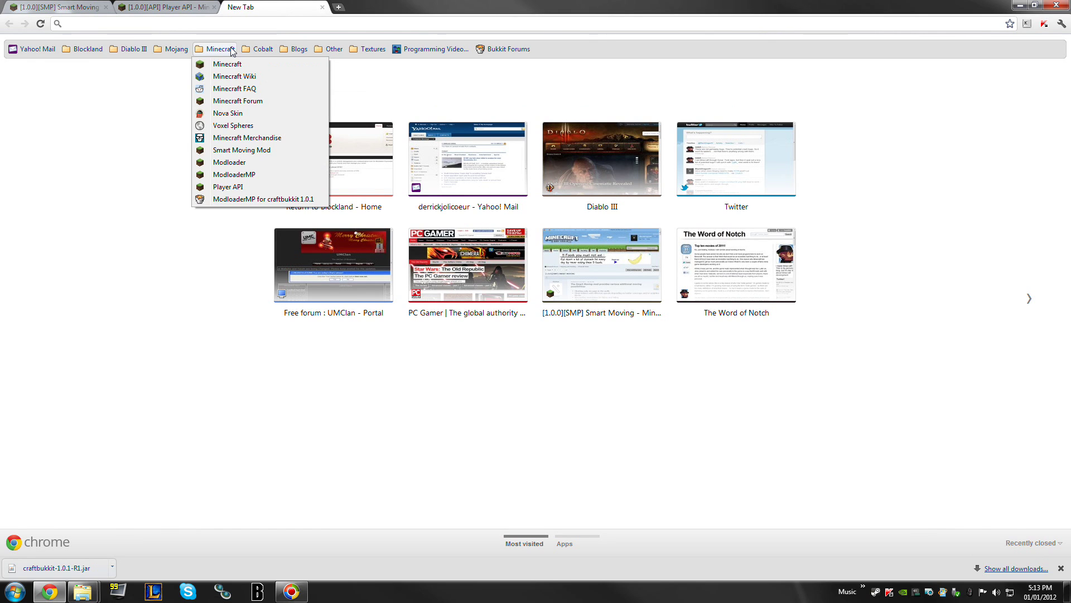
left_click(235, 200)
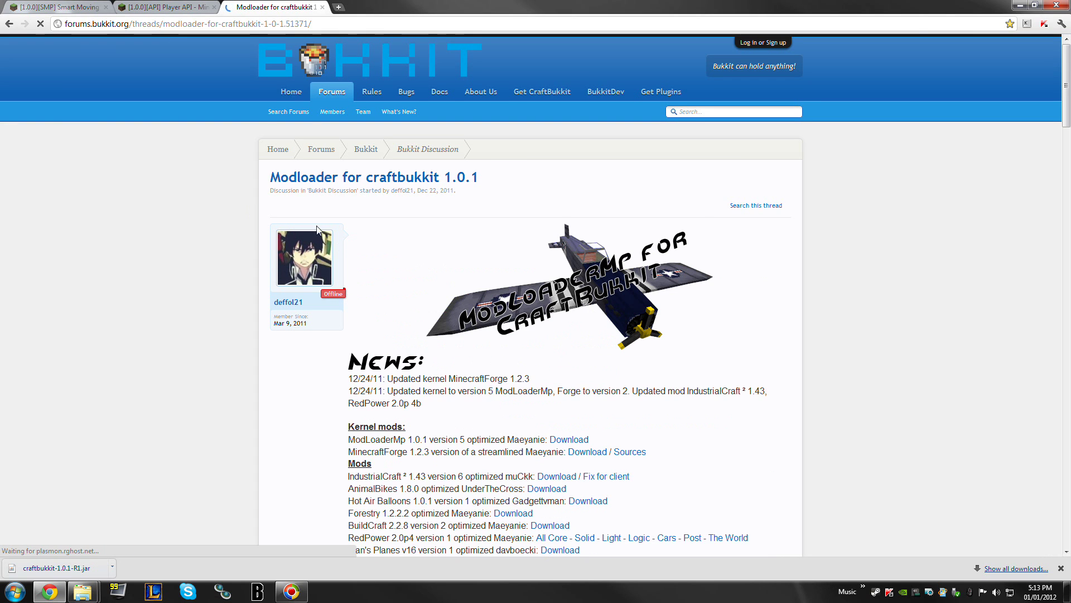
scroll(409, 349, "down", 2)
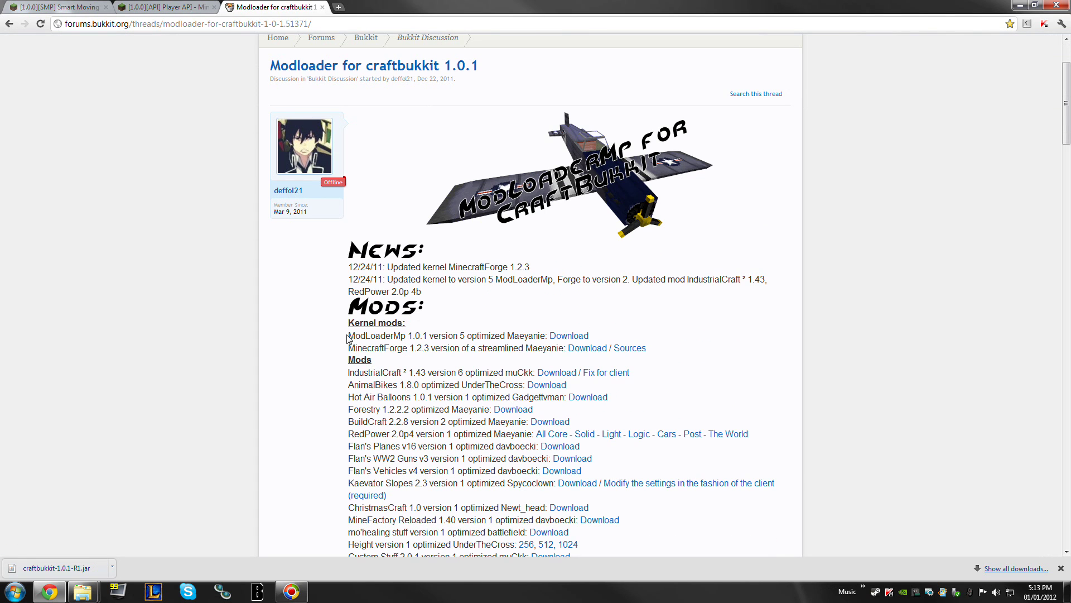
left_click_drag(362, 338, 619, 333)
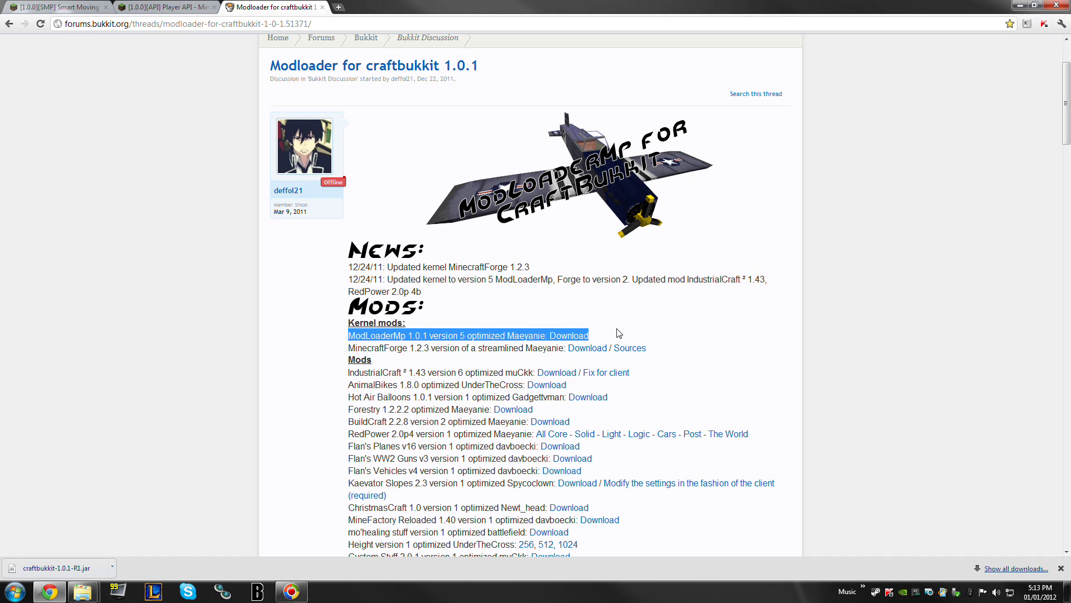
left_click(706, 335)
Close the ModLoaderMP, Player API and Smart Moving browser tabs.
left_click(323, 8)
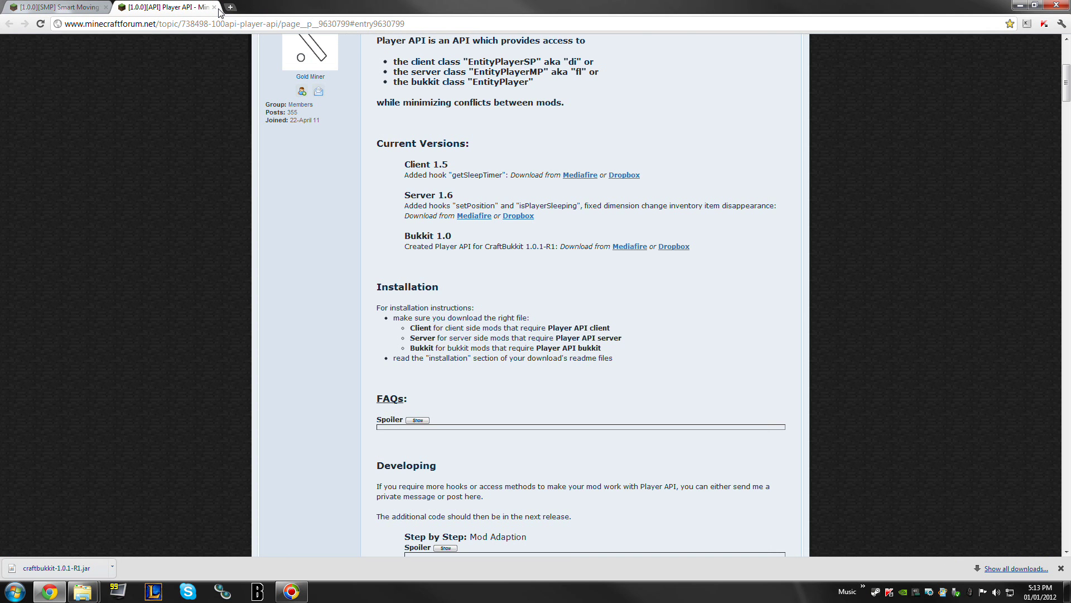
left_click(213, 7)
left_click(106, 7)
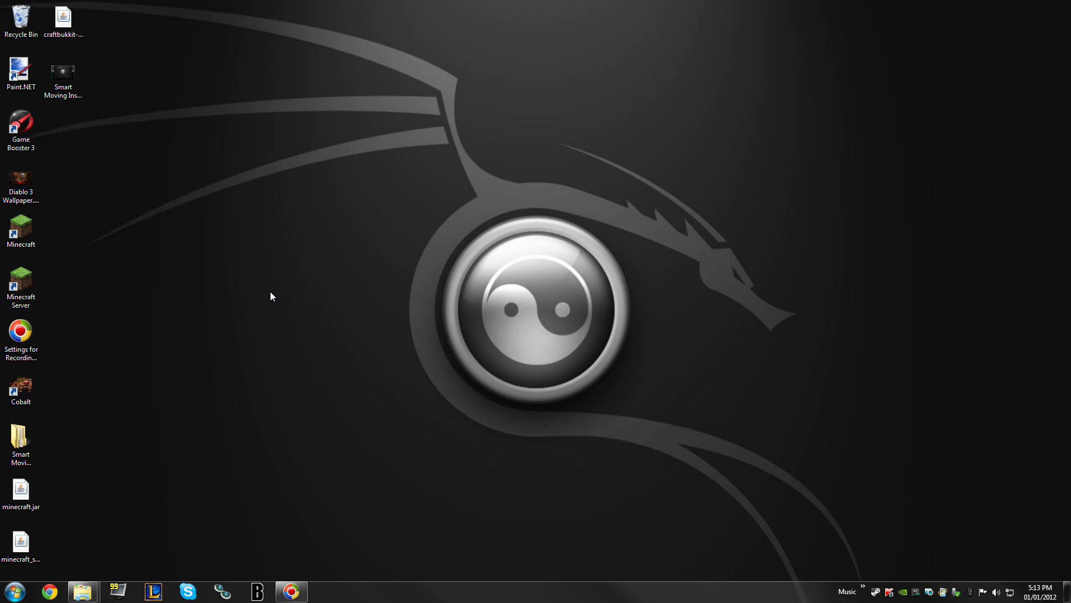
Bring up the Bukkit Server and Mods folder windows side by side.
mouse_move(83, 592)
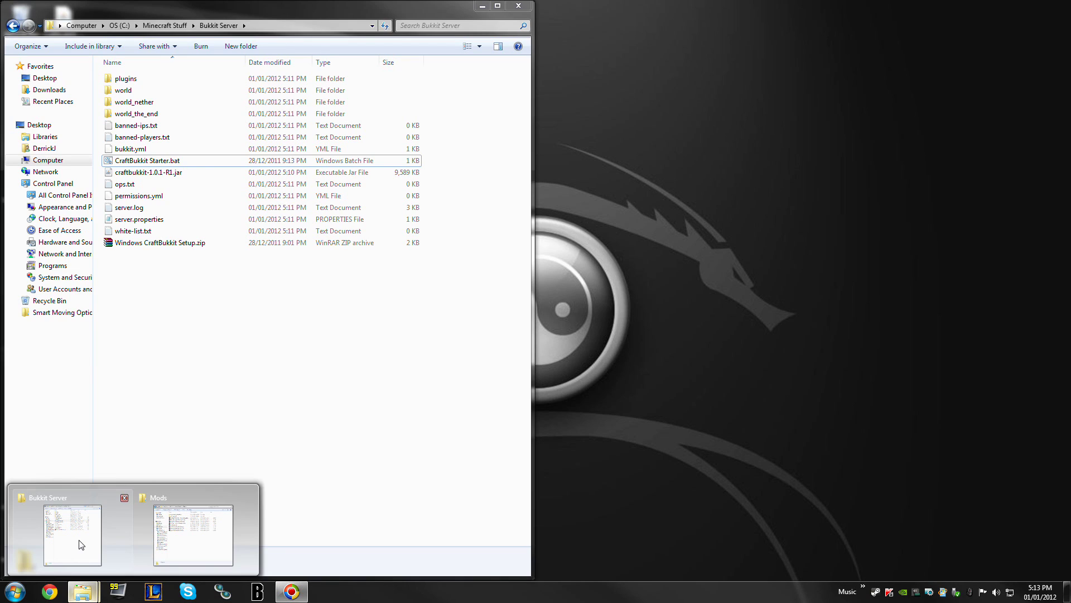
left_click(81, 544)
mouse_move(92, 591)
left_click(193, 535)
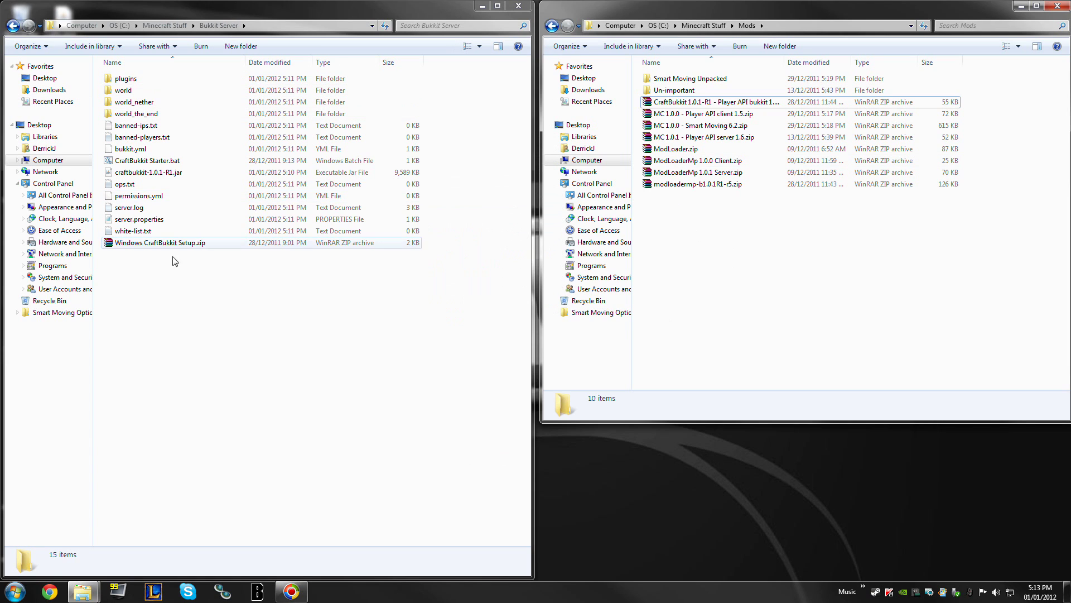
left_click(213, 400)
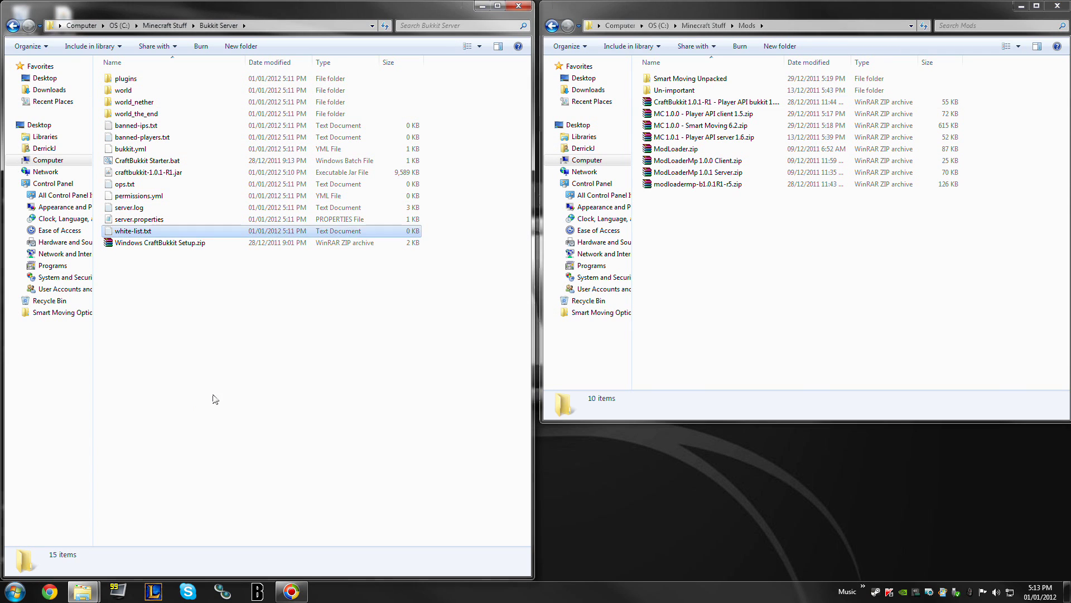
Launch the server with CraftBukkit Starter.bat, and shut it down with the stop command once it has loaded.
double_click(147, 160)
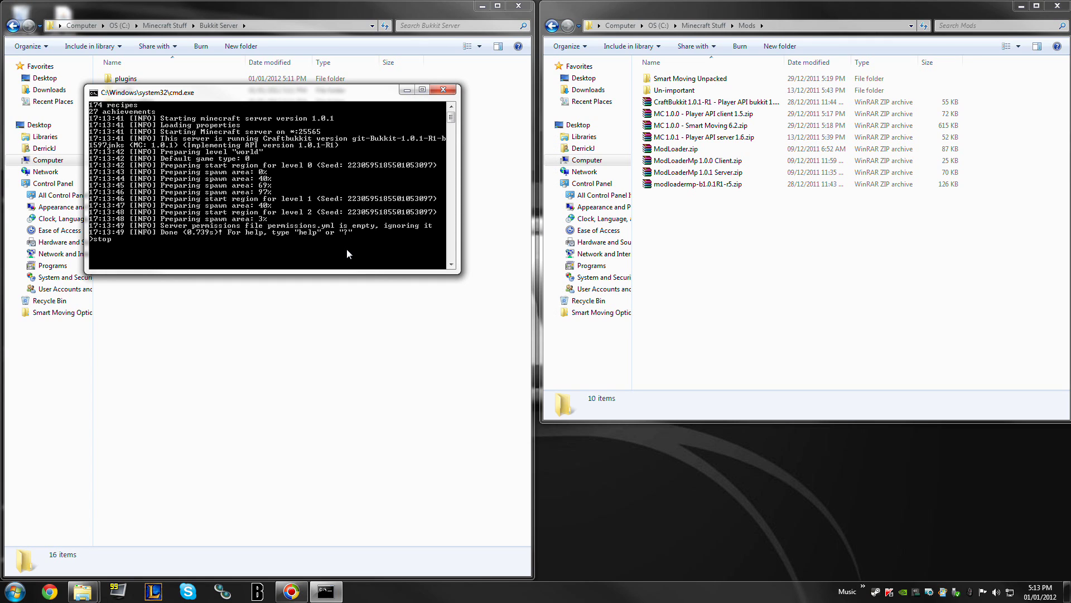
key("Return")
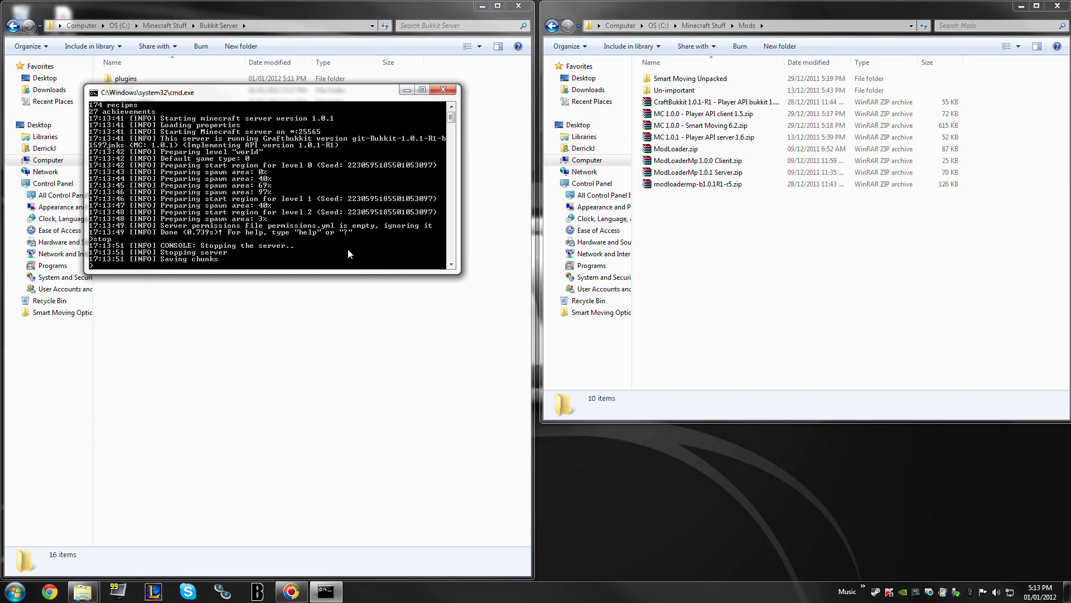
left_click(784, 237)
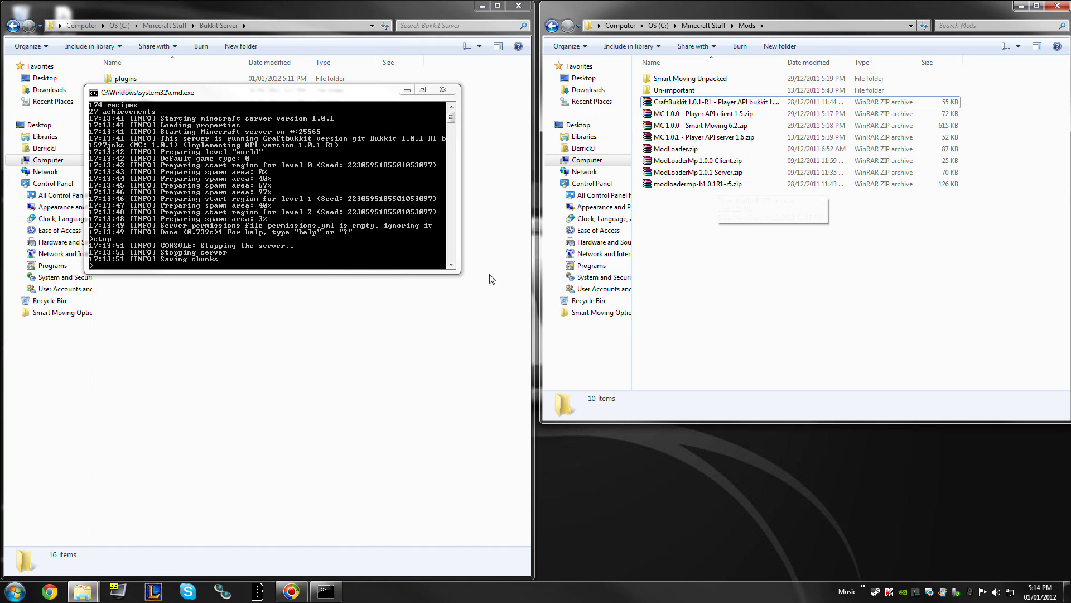
Open modloadermp-b1.0.1R1-r5.zip in WinRAR, closing the finished server console and dismissing the licence reminder.
double_click(720, 185)
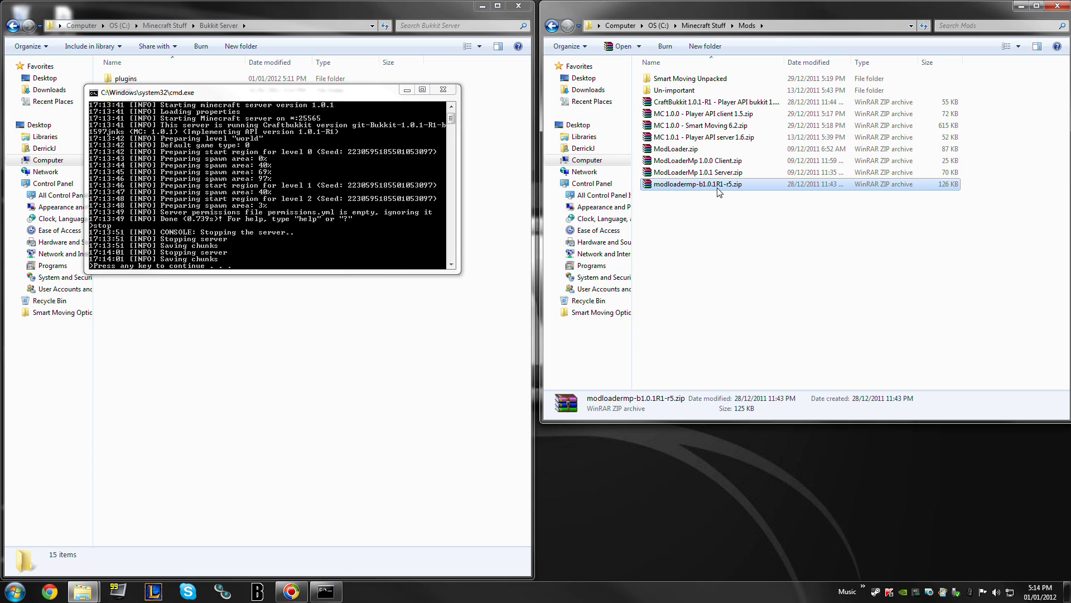
left_click(410, 243)
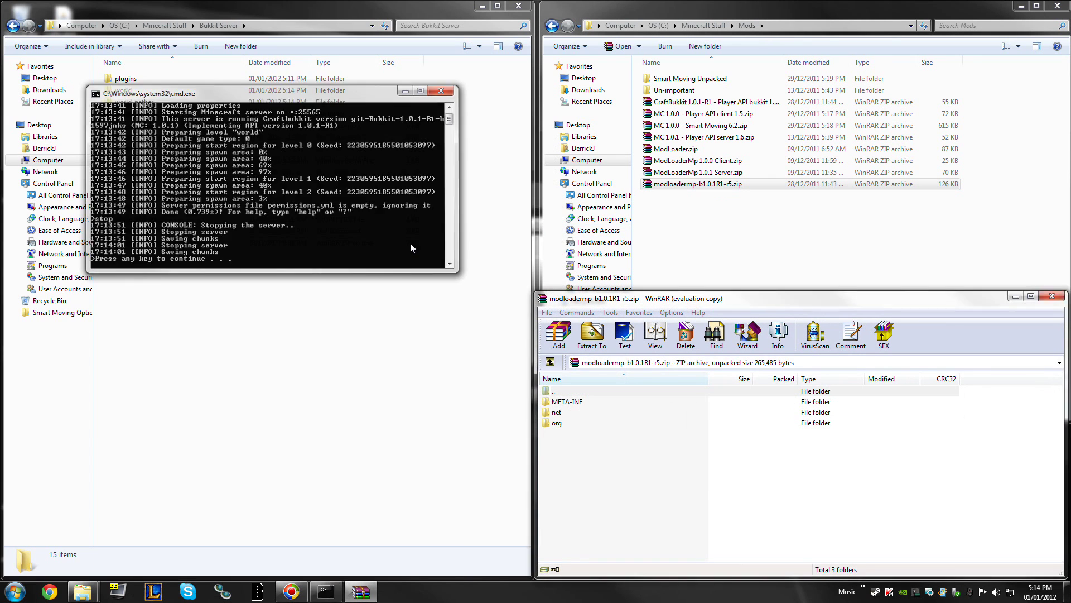
key("Return")
left_click(885, 441)
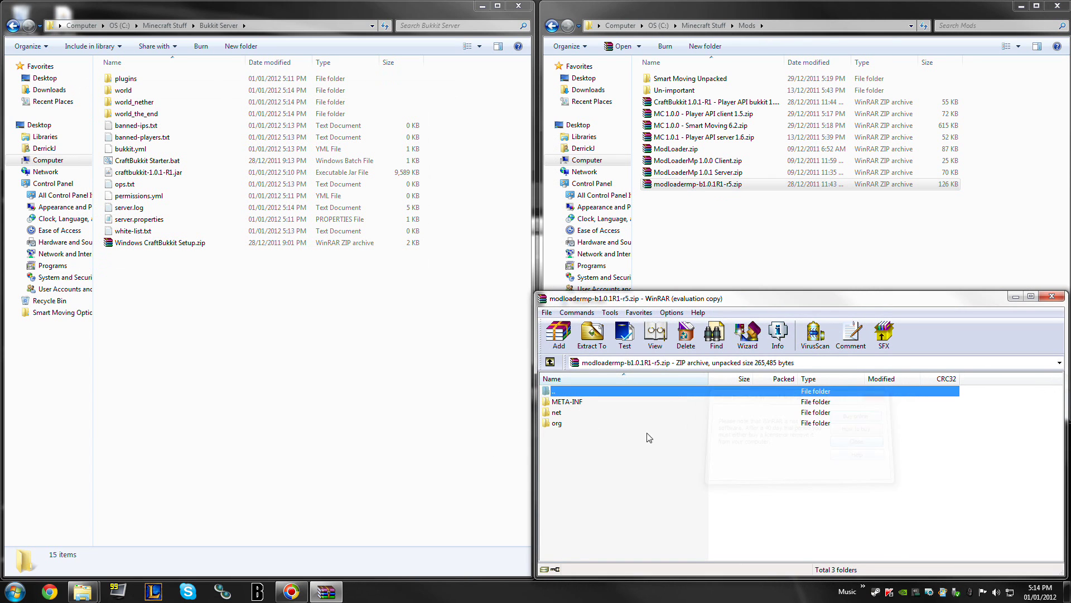
left_click(568, 402)
Open craftbukkit-1.0.1-R1.jar from the Bukkit Server folder with WinRAR, dismiss the licence reminder and snap its window to the left half.
left_click(203, 182)
left_click(182, 174)
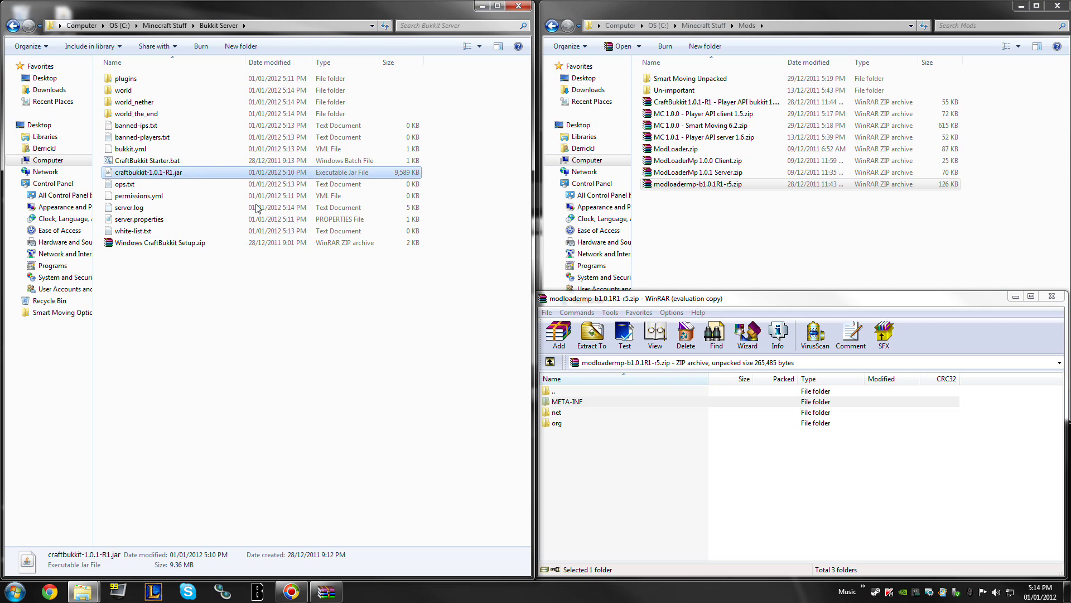
right_click(180, 172)
mouse_move(257, 234)
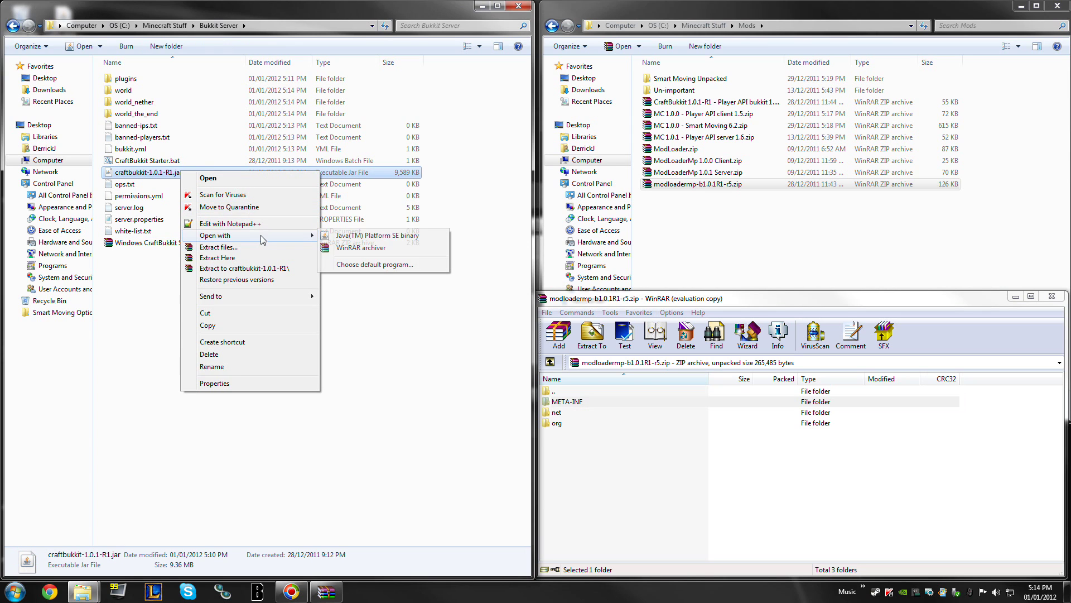
left_click(344, 251)
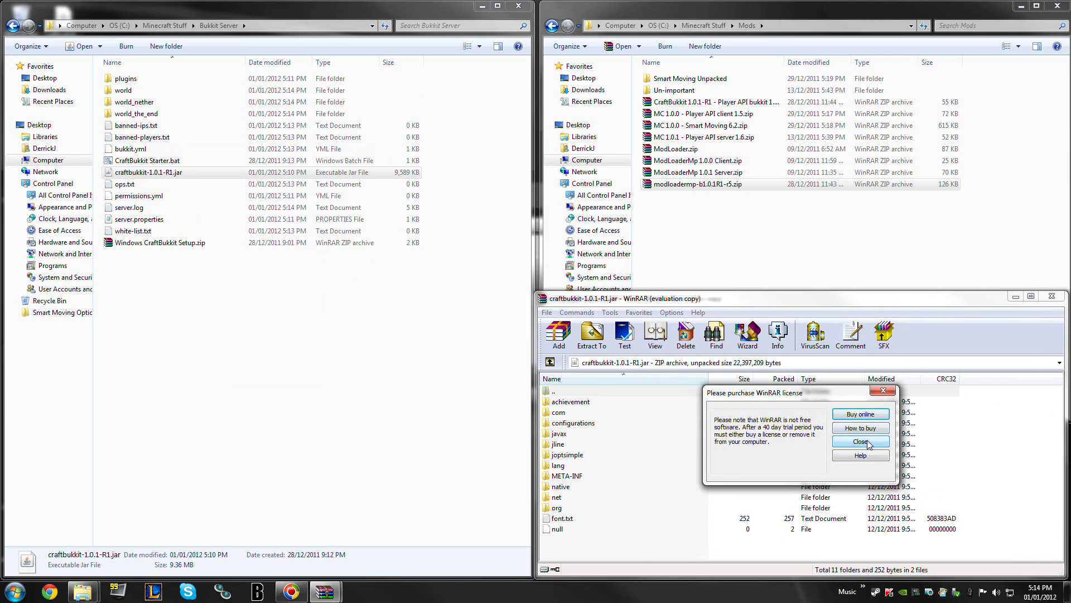
left_click(860, 441)
key("super+Left")
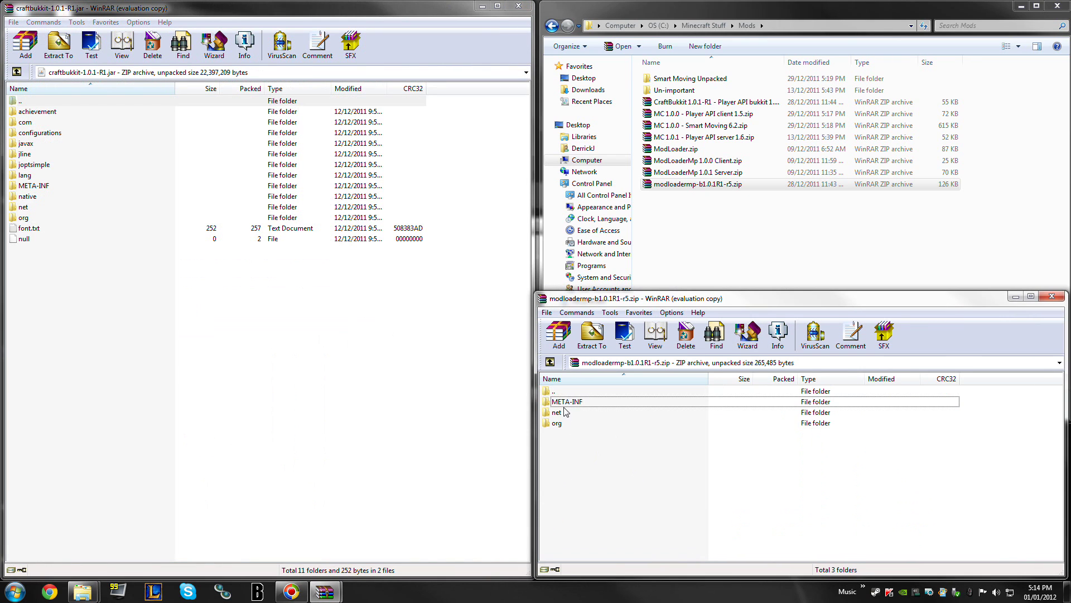
Add the META-INF, net and org folders from the modloadermp archive to craftbukkit-1.0.1-R1.jar, and close the modloadermp archive.
left_click(560, 401)
left_click(565, 422, "shift")
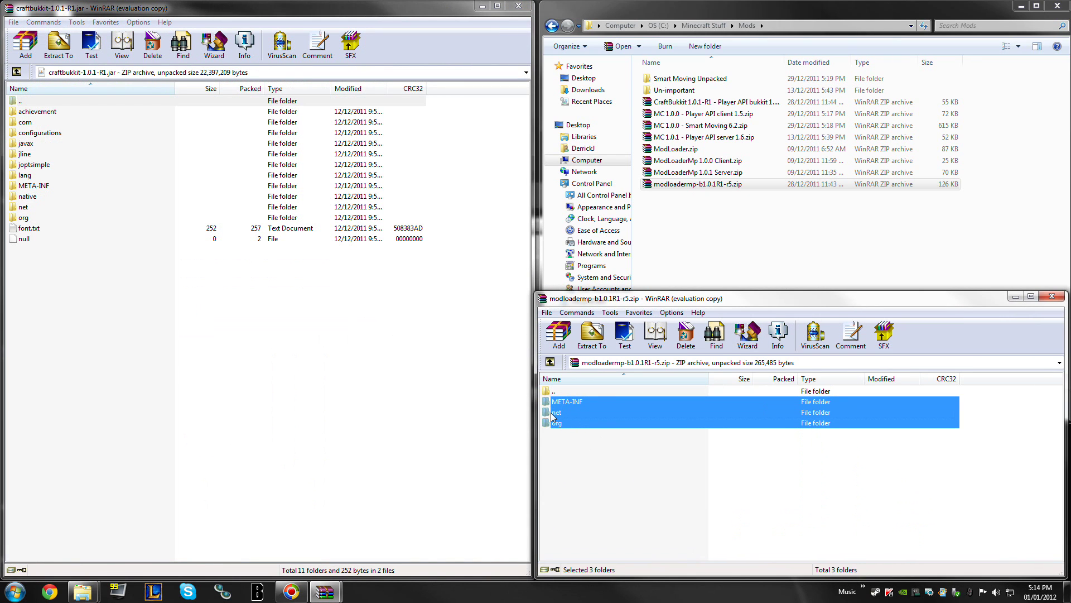
left_click_drag(235, 375, 277, 385)
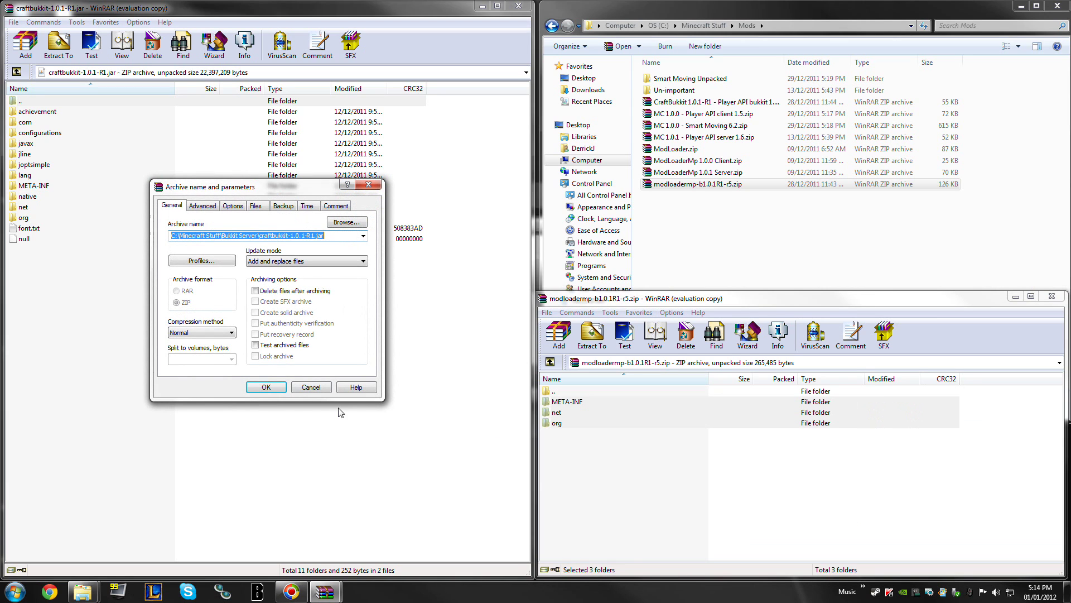
left_click(266, 387)
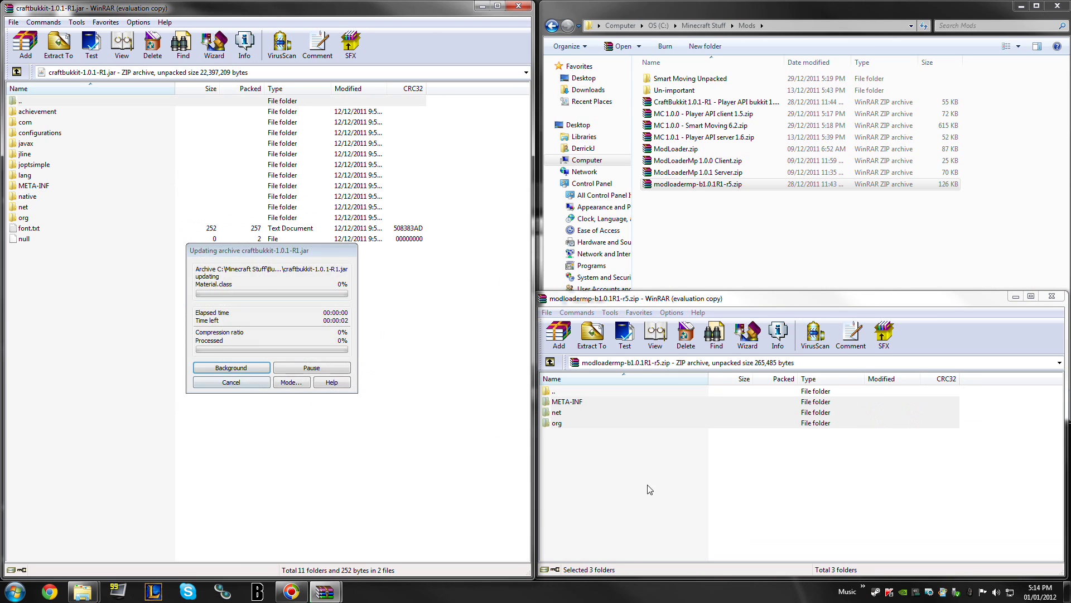
left_click(660, 495)
left_click(1052, 298)
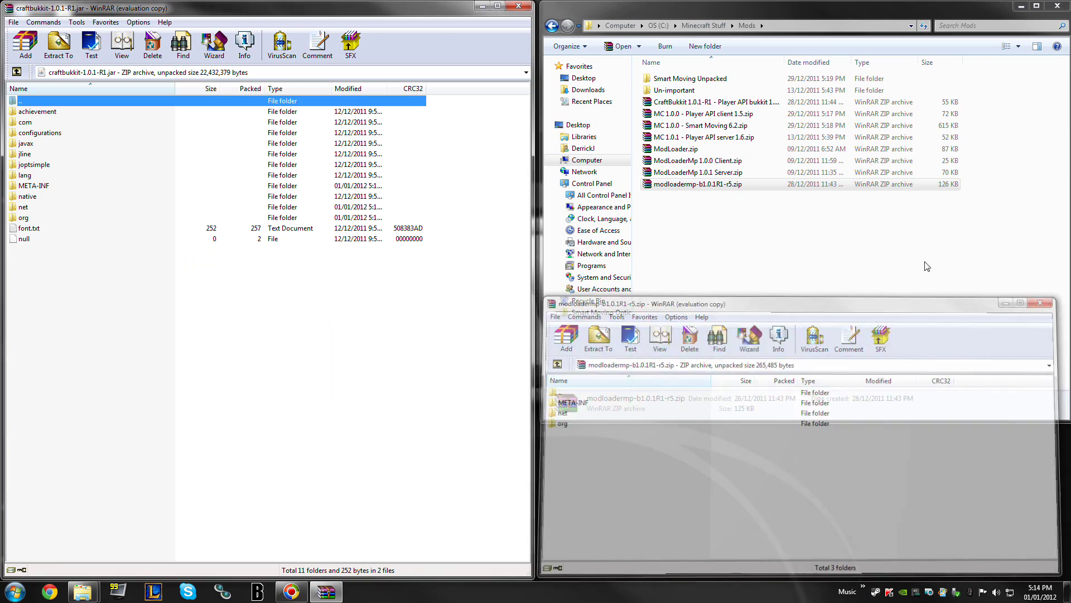
Open the CraftBukkit 1.0.1-R1 - Player API bukkit 1.0.zip archive from the Mods folder and dismiss the licence reminder.
left_click(734, 139)
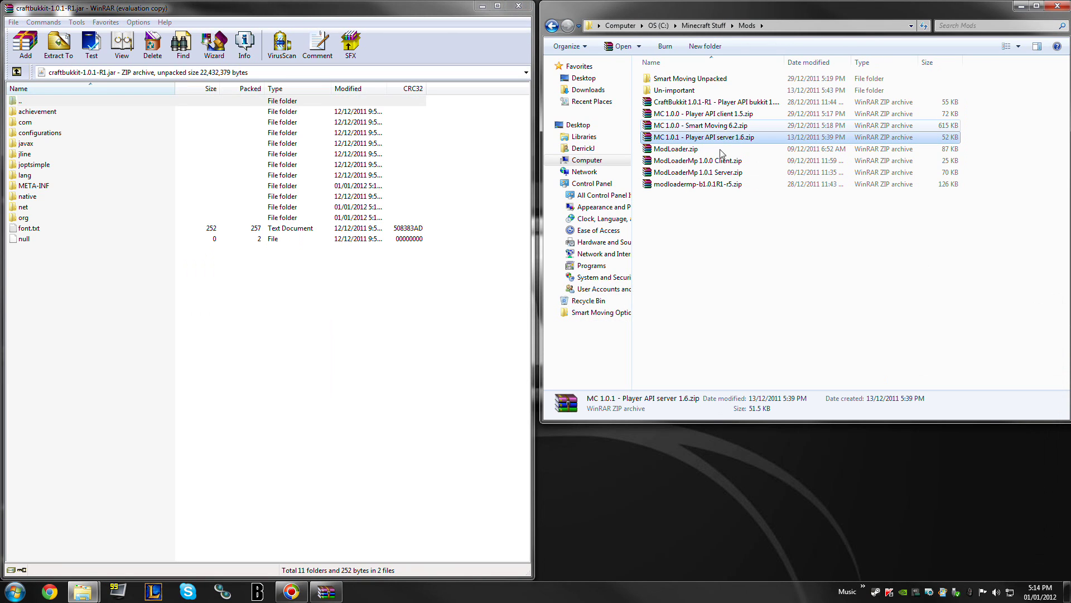
left_click(774, 279)
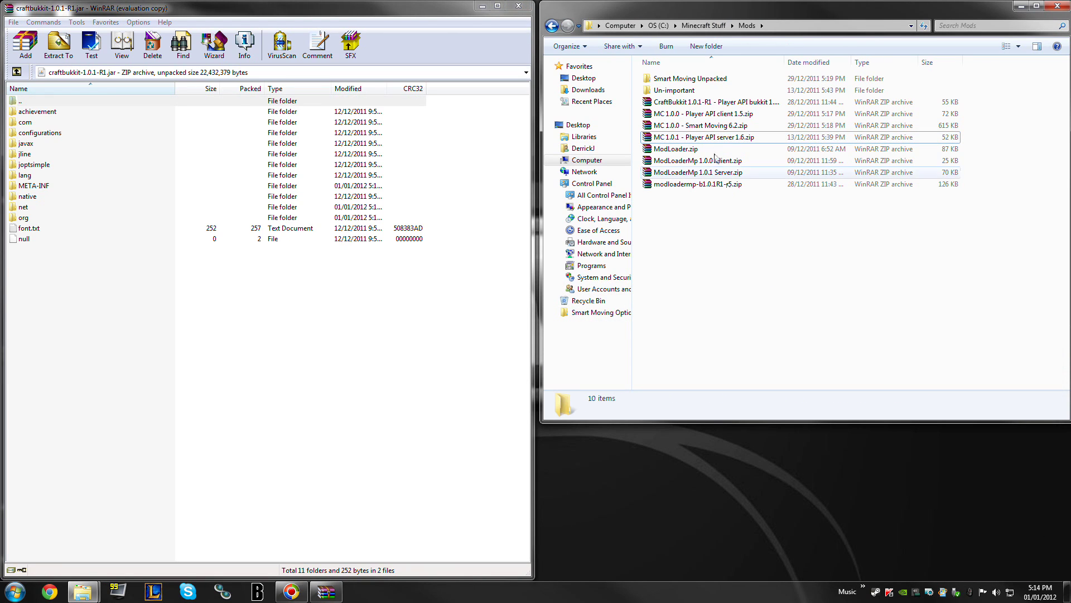
left_click(717, 106)
double_click(717, 103)
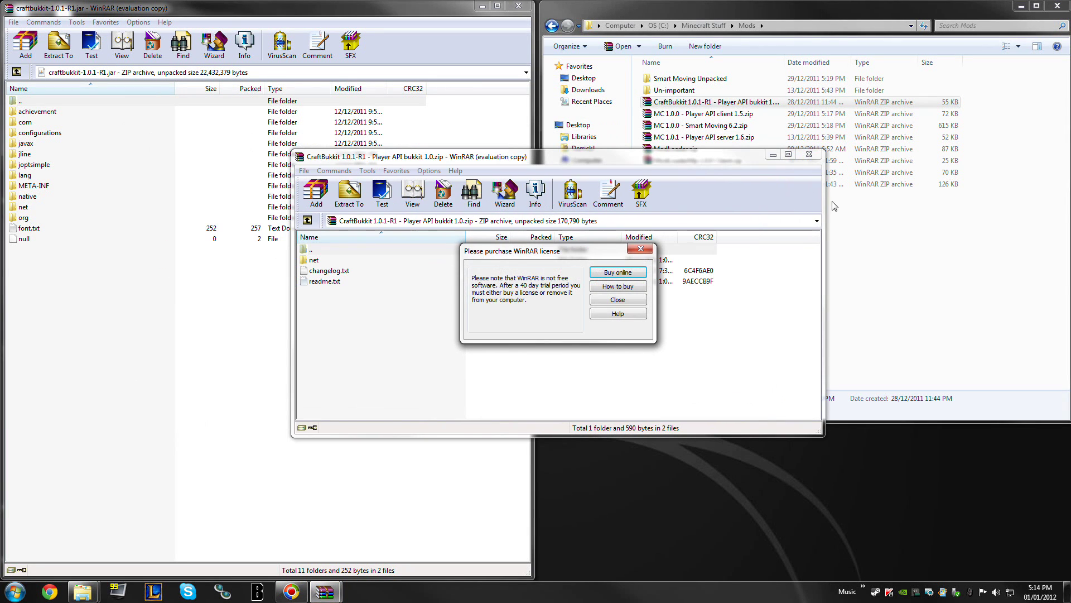
left_click(617, 299)
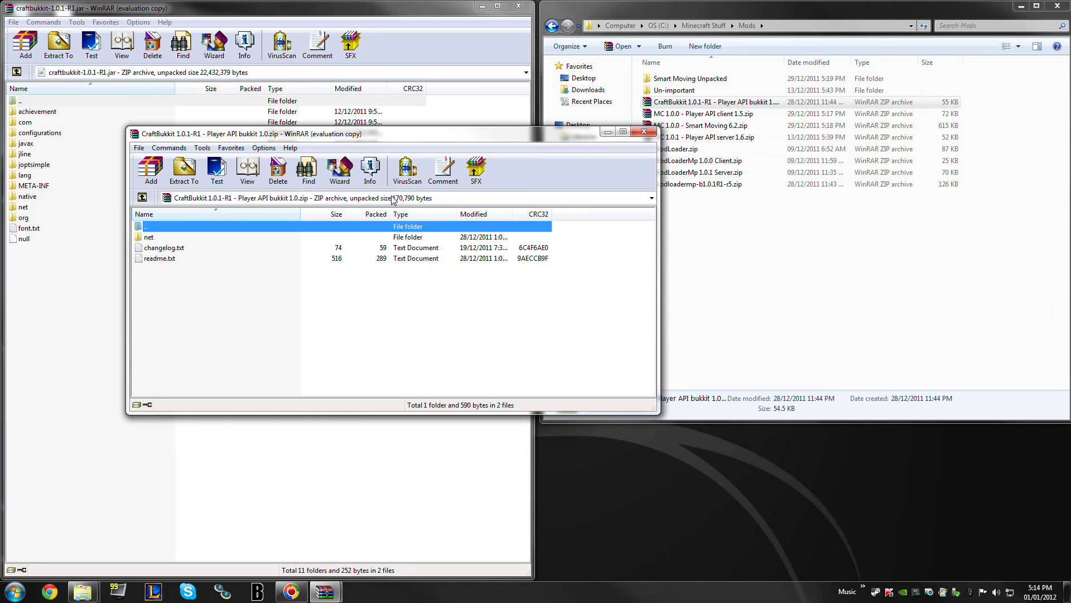
Add the net folder from the Player API bukkit 1.0 archive to craftbukkit-1.0.1-R1.jar, and close the Player API archive.
left_click_drag(335, 157, 539, 149)
left_click(519, 252)
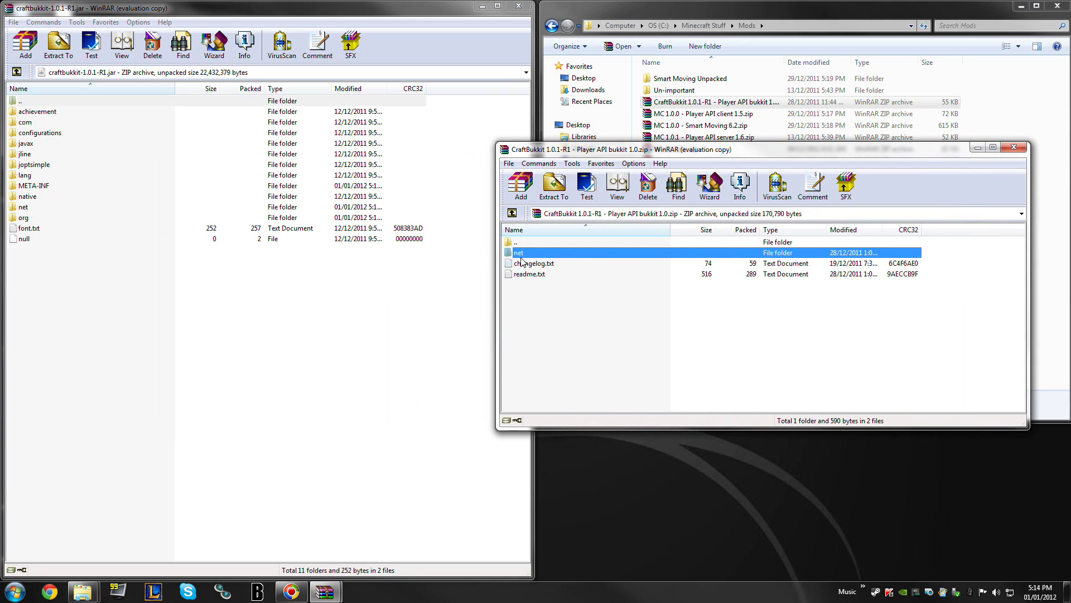
left_click(519, 275, "shift")
left_click(578, 333)
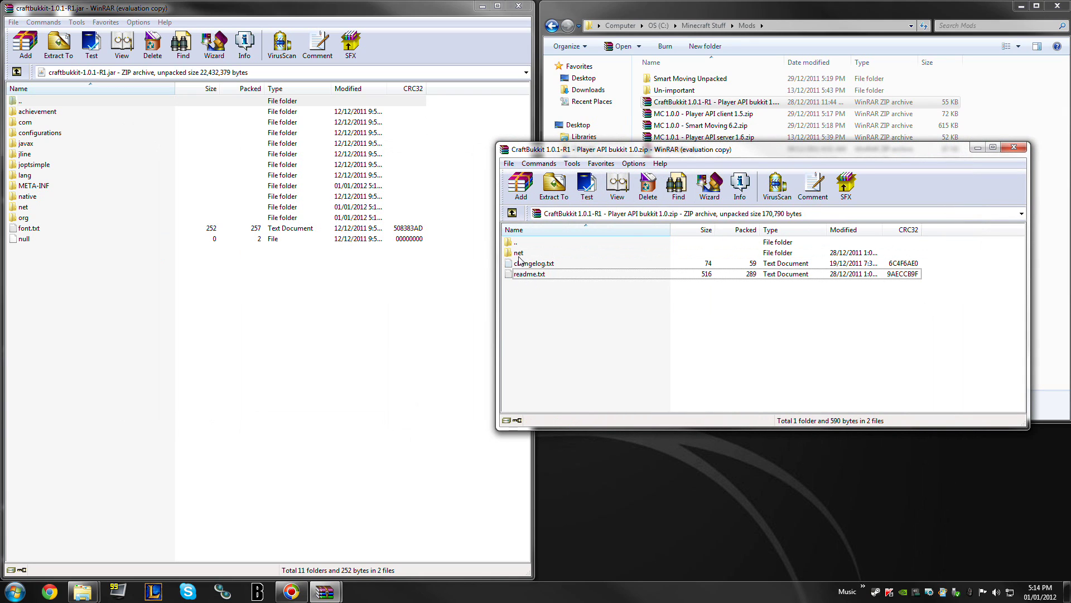
left_click(521, 253)
left_click_drag(351, 304, 296, 319)
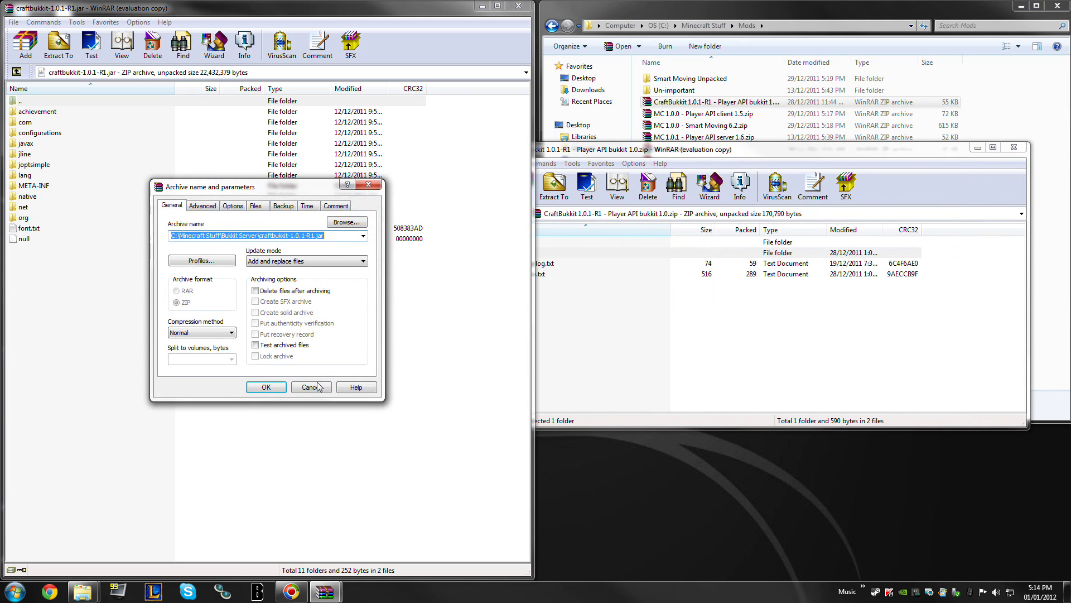
left_click(266, 388)
left_click(640, 371)
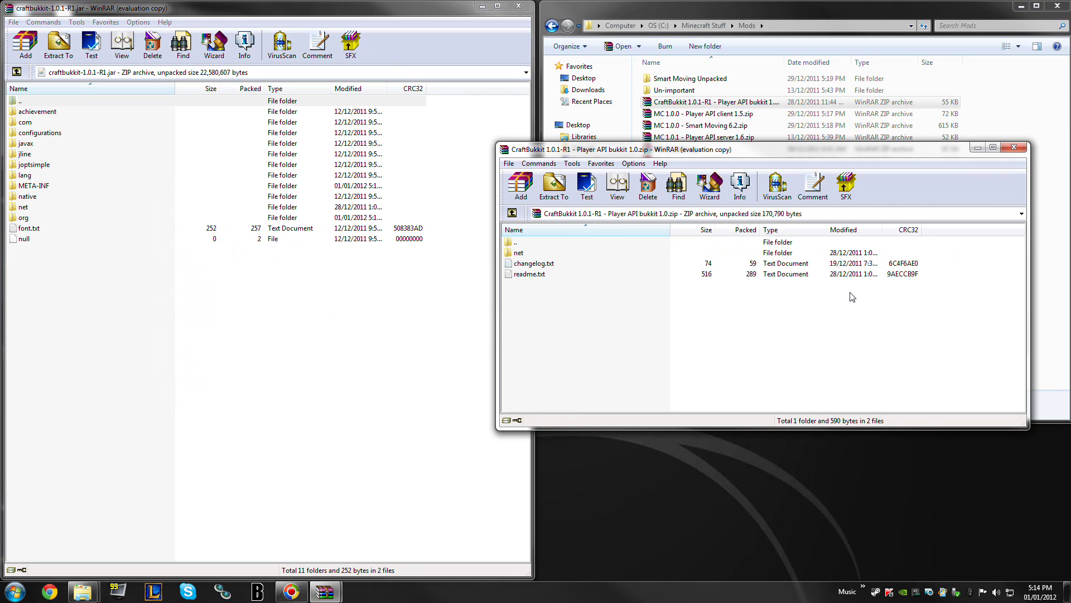
left_click(1014, 147)
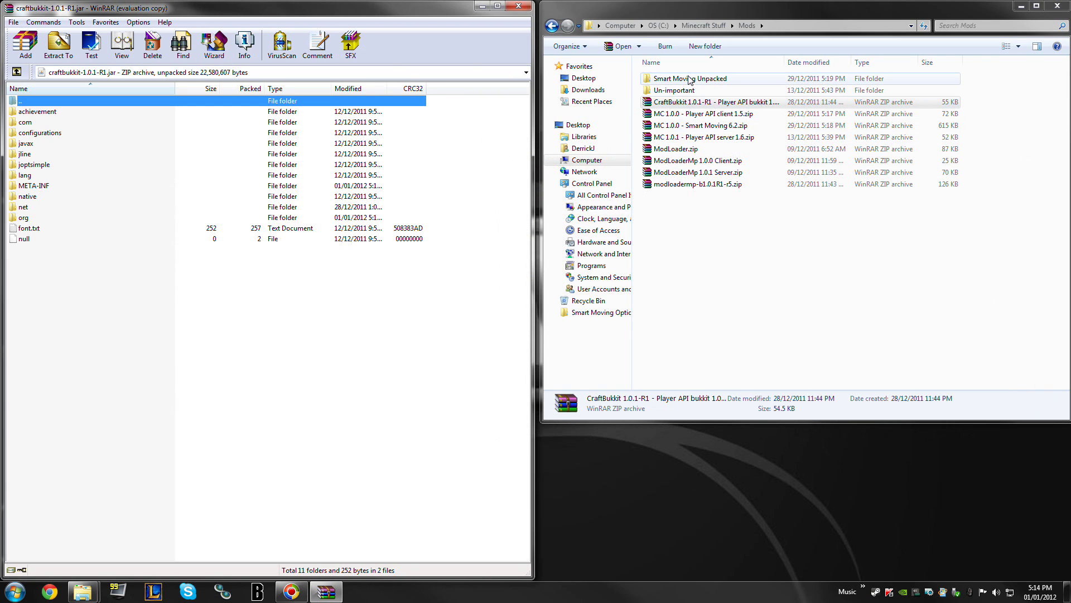
Open SmartMoving Server for Bukkit-ModLoaderMp.zip from the Smart Moving Unpacked folder and dismiss the licence reminder.
left_click(696, 126)
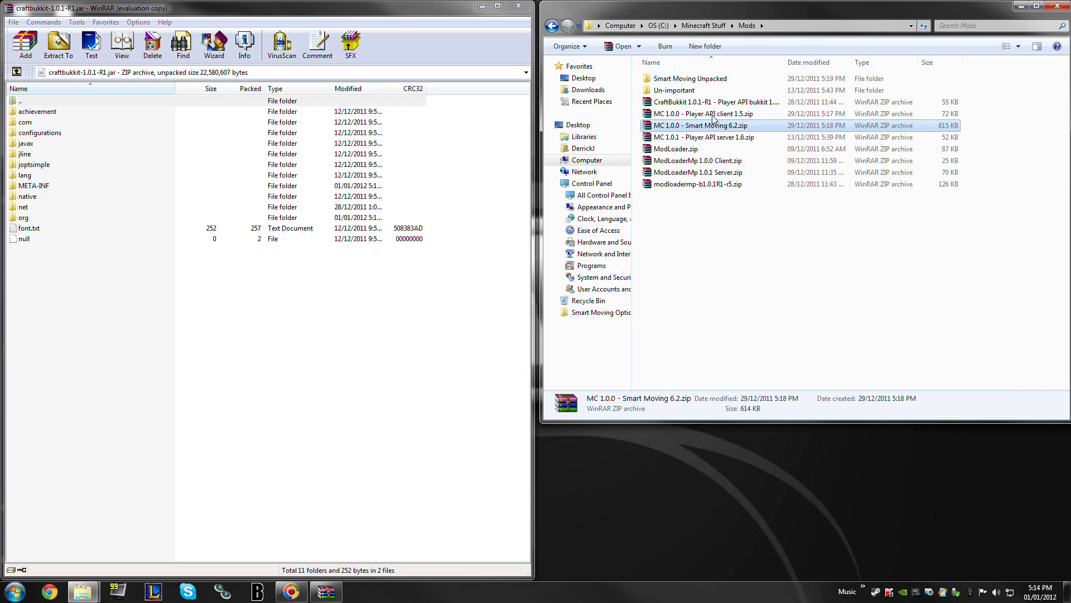
double_click(690, 81)
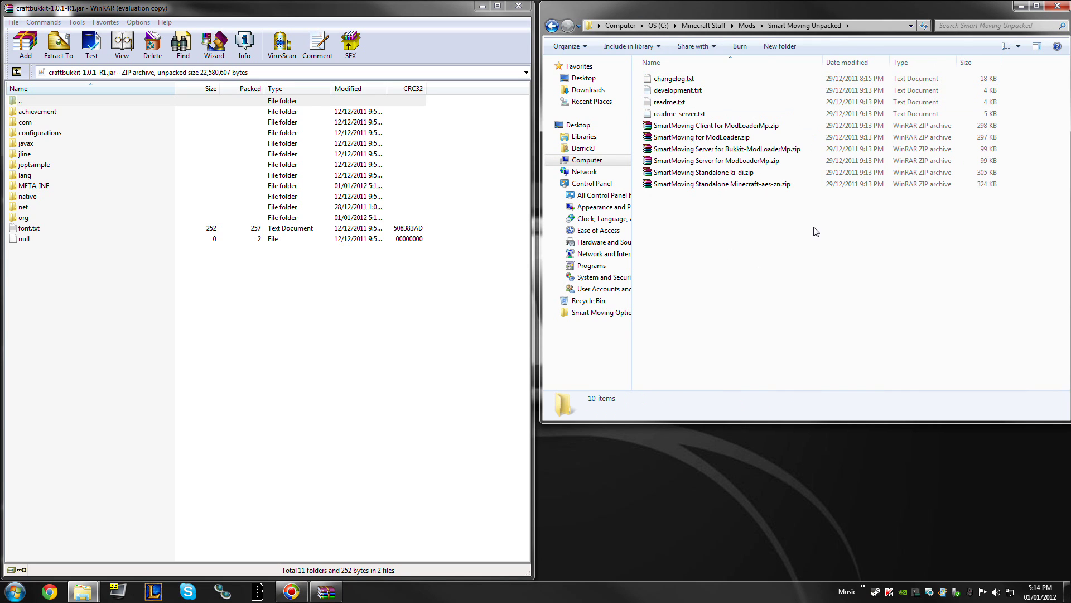
double_click(740, 149)
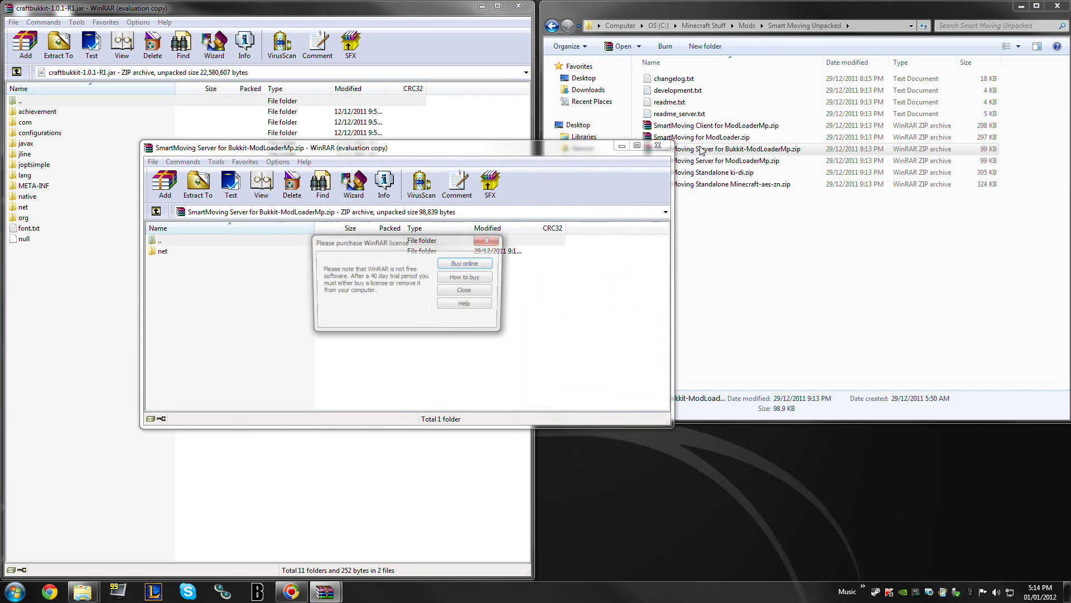
left_click(467, 291)
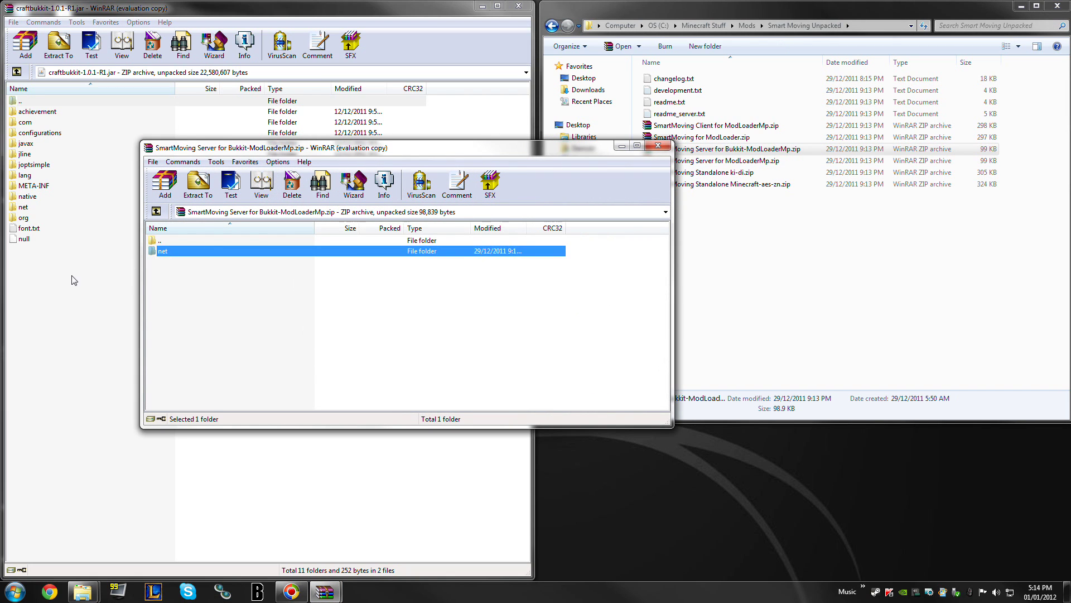
Add the net folder from the SmartMoving server archive to craftbukkit-1.0.1-R1.jar, and close both archives.
left_click_drag(65, 288, 65, 289)
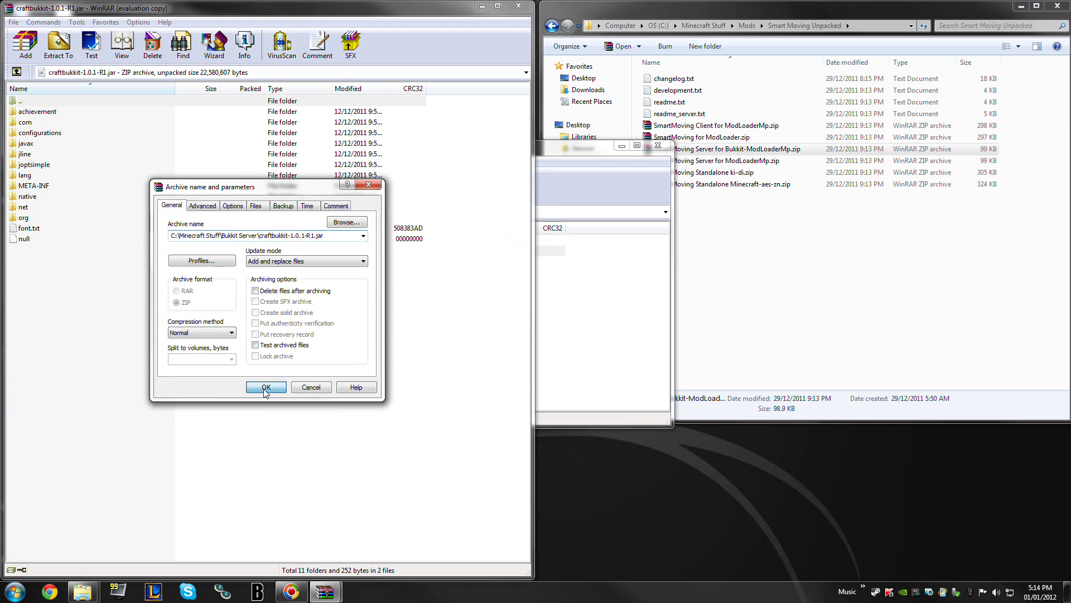
left_click(266, 388)
left_click(639, 331)
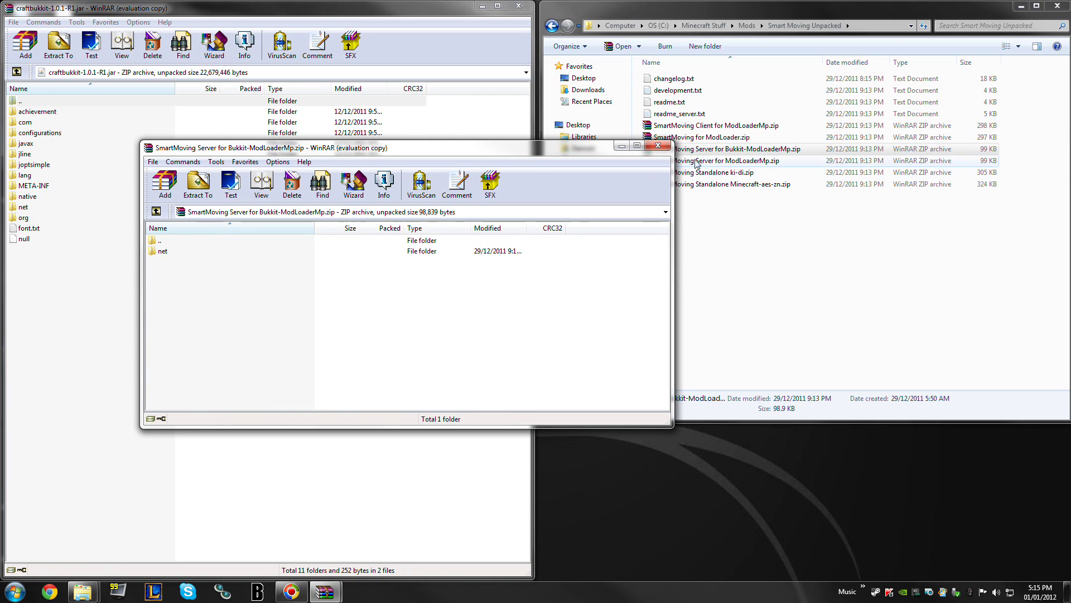
left_click(667, 148)
left_click(518, 6)
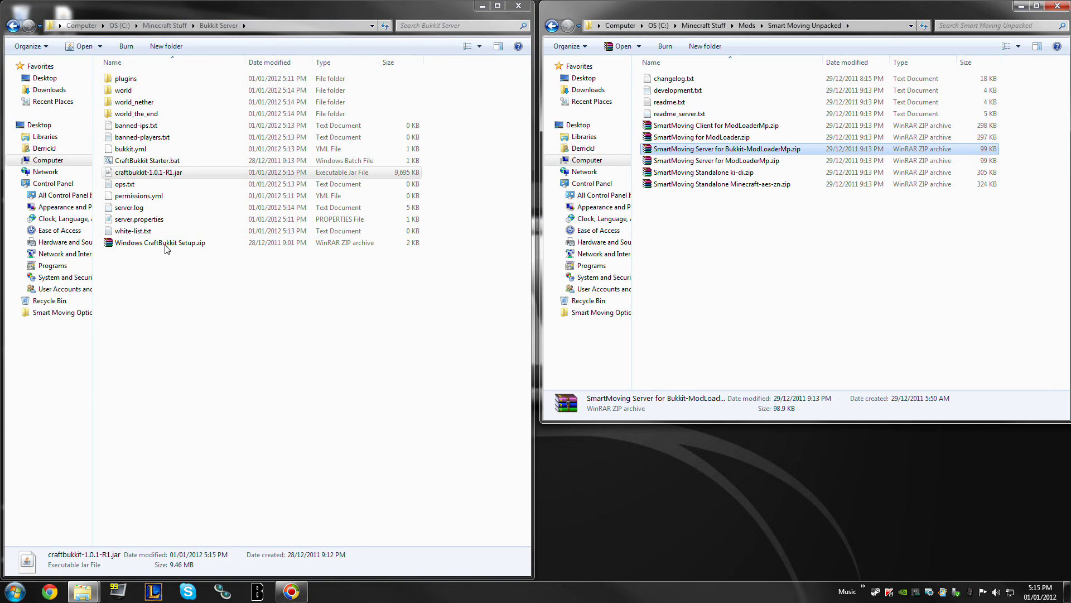
Close the Smart Moving Unpacked folder, minimise the Bukkit Server folder and launch Minecraft from the desktop.
left_click(1058, 6)
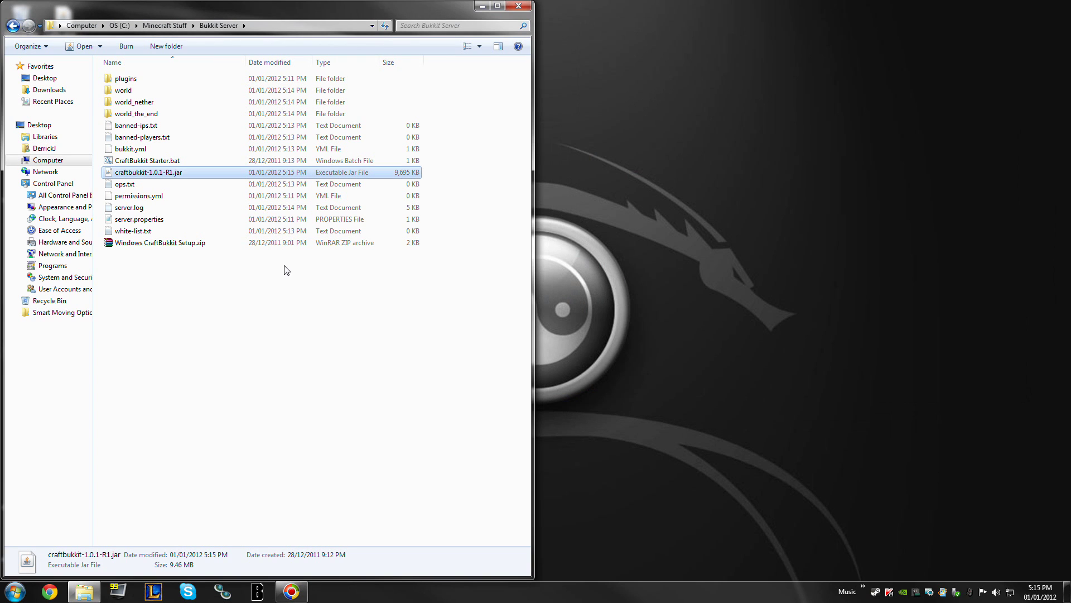
left_click(480, 7)
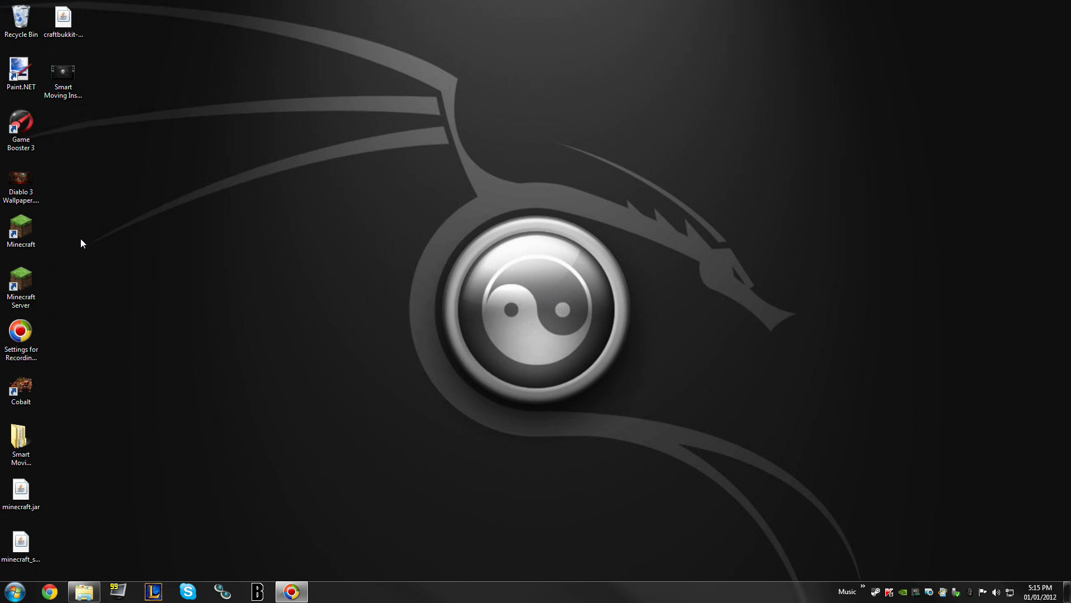
left_click(21, 231)
Start the server with CraftBukkit Starter.bat from the Bukkit Server folder, minimising the Minecraft console.
left_click(84, 590)
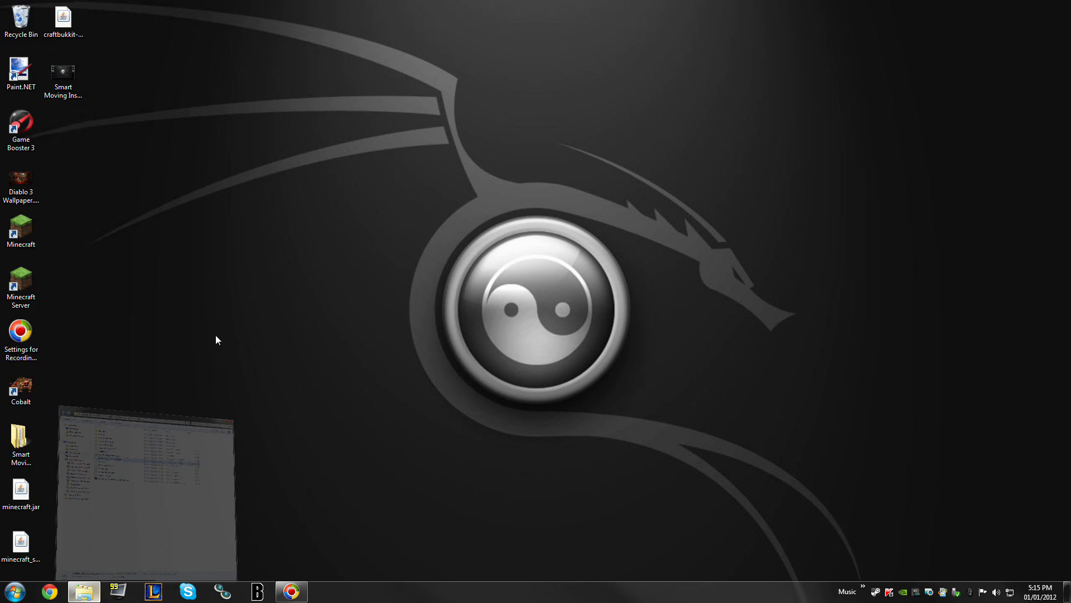
double_click(202, 168)
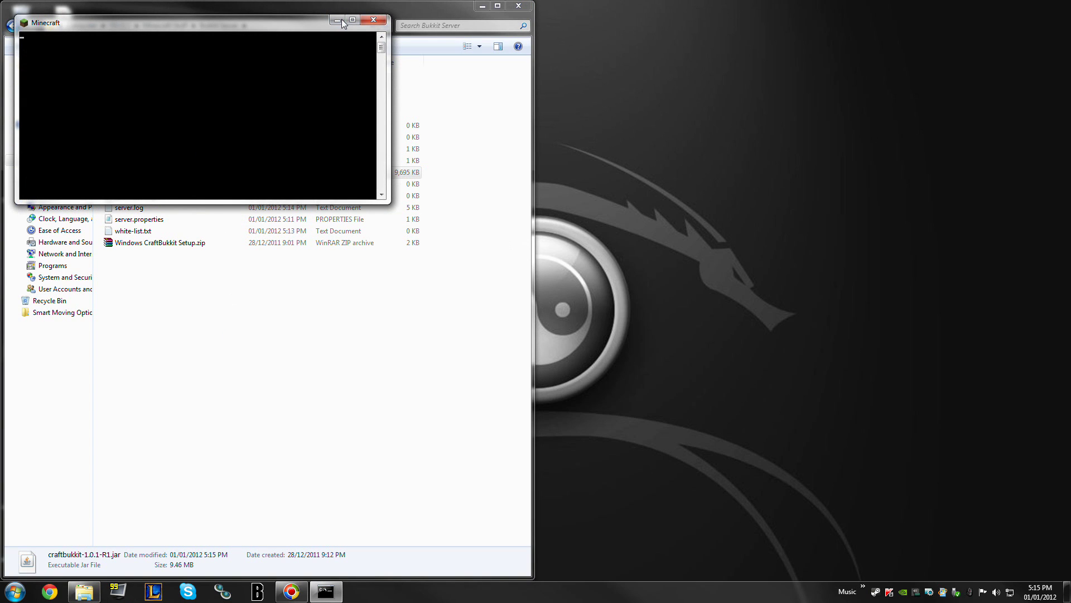
left_click(342, 22)
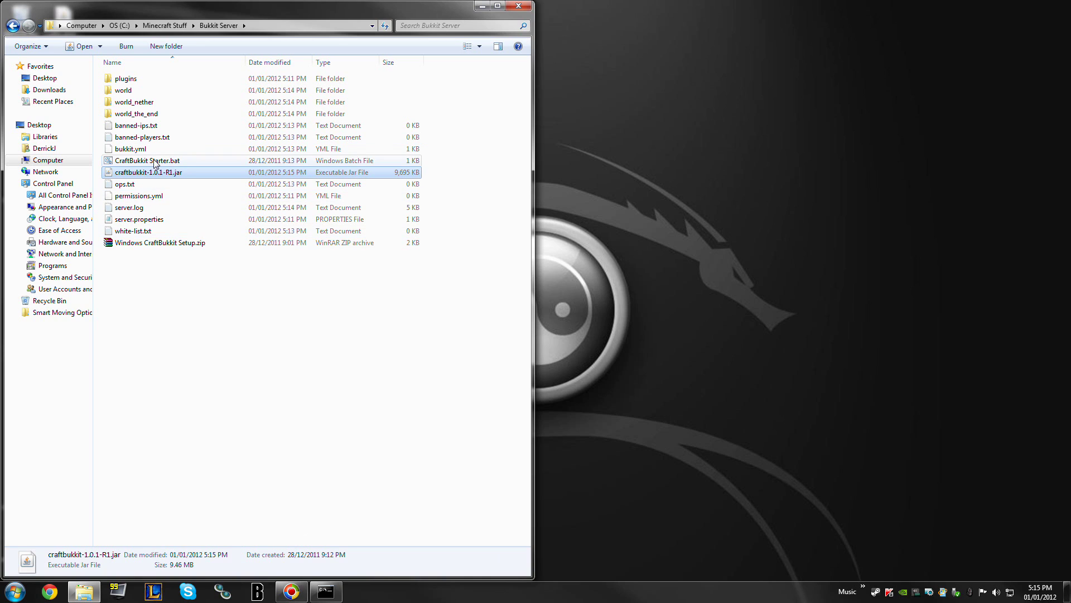
left_click(155, 162)
key("Return")
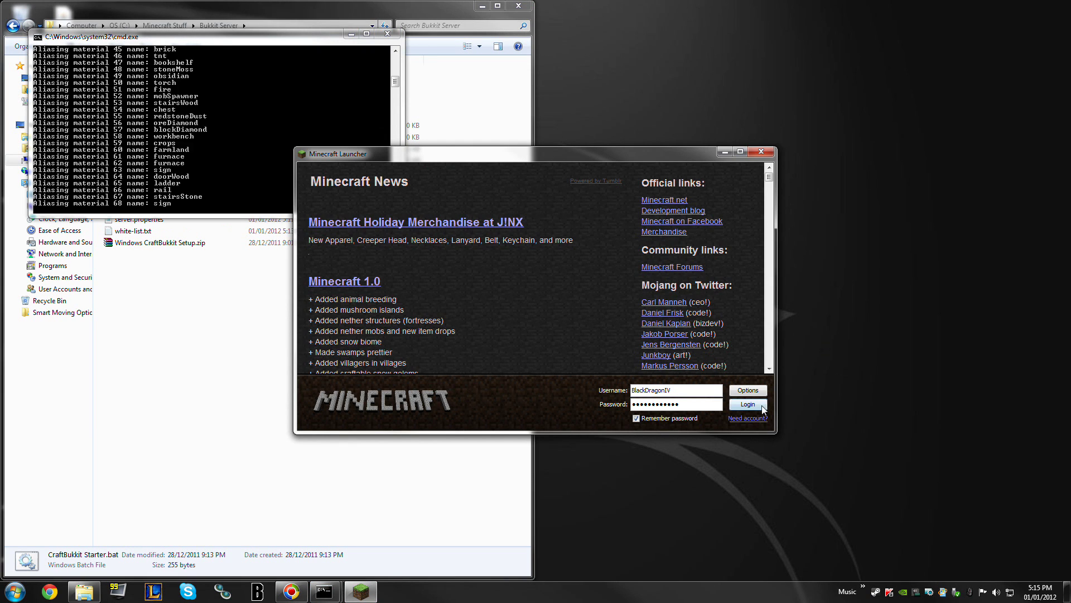
Log in to Minecraft with the remembered account, move its window clear of the server console and join the Myself multiplayer server.
left_click(760, 405)
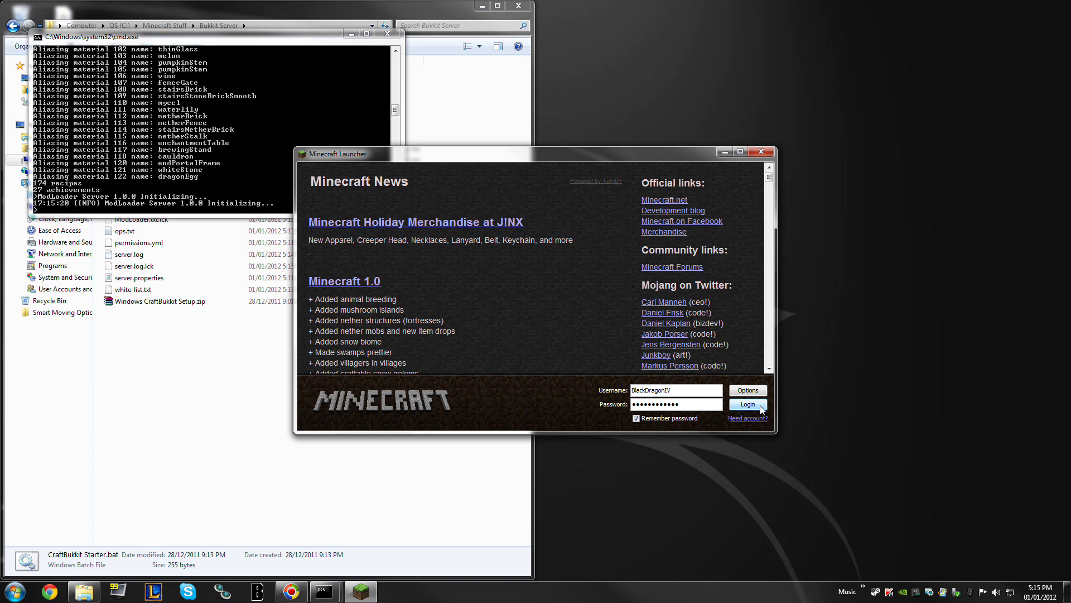
left_click_drag(596, 152, 885, 7)
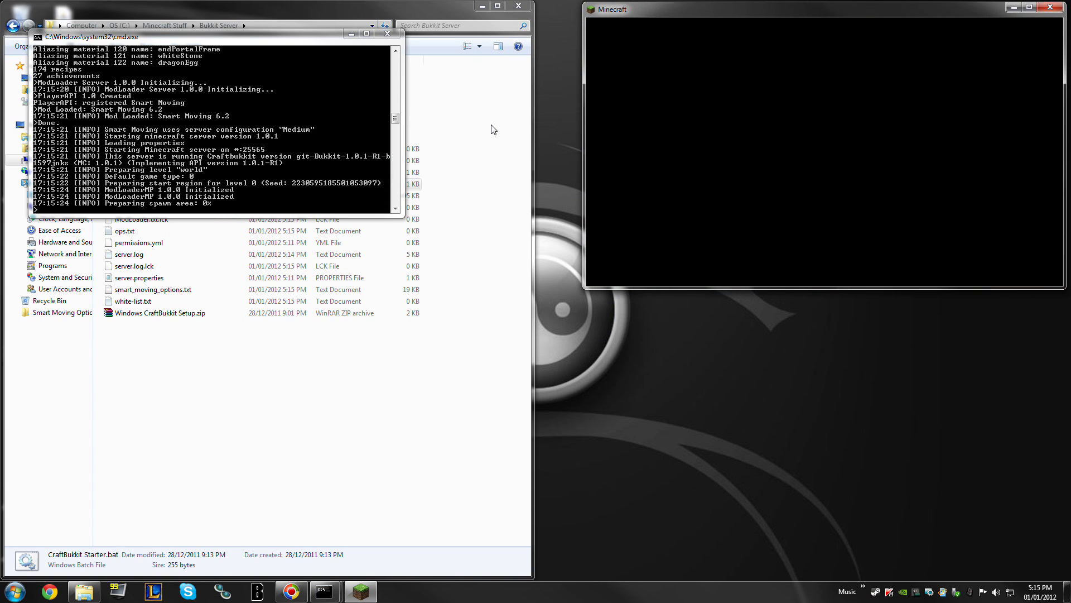
left_click(480, 7)
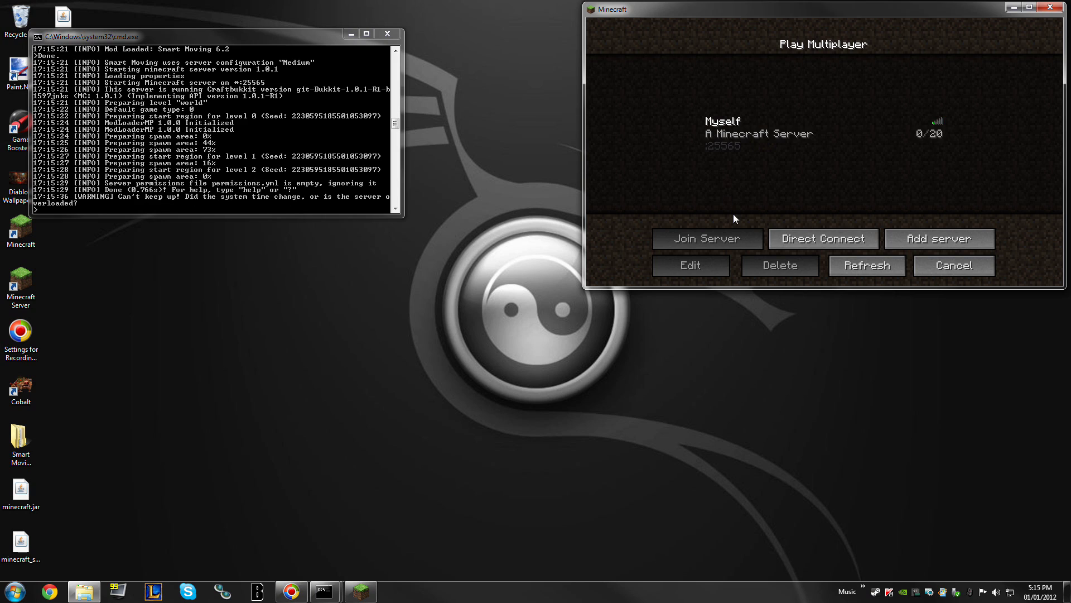
left_click(846, 145)
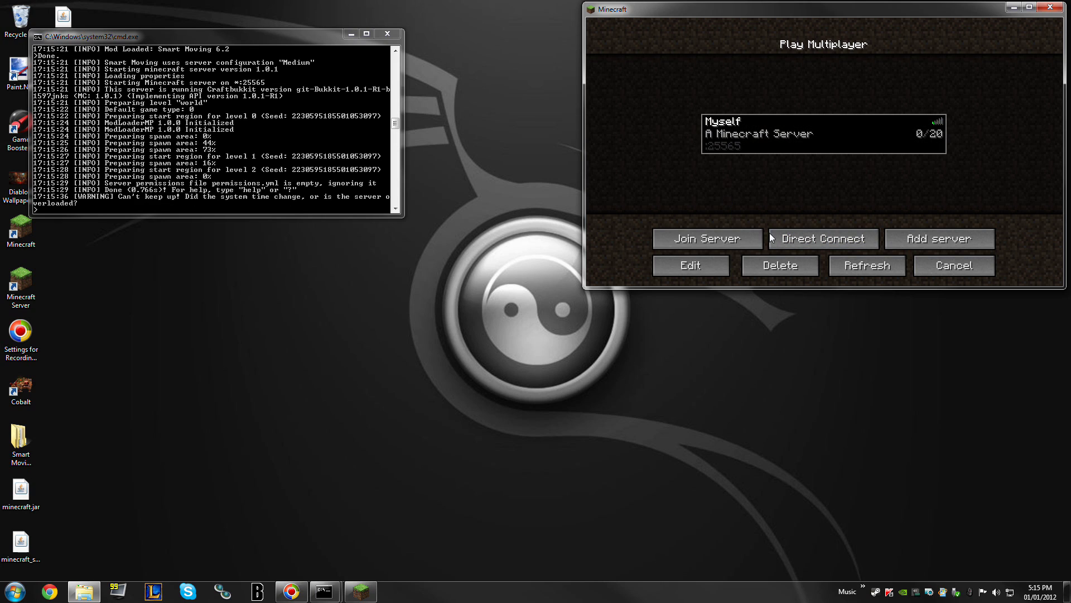
left_click(705, 242)
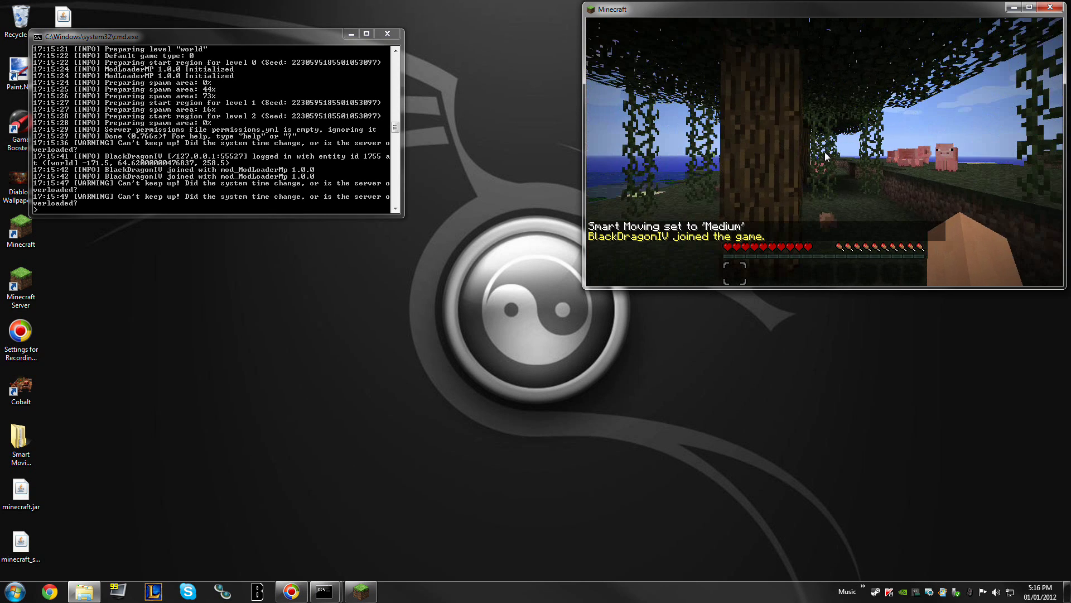
Grant the joined player operator status with the op command in the server console, and return to the game.
key("Escape")
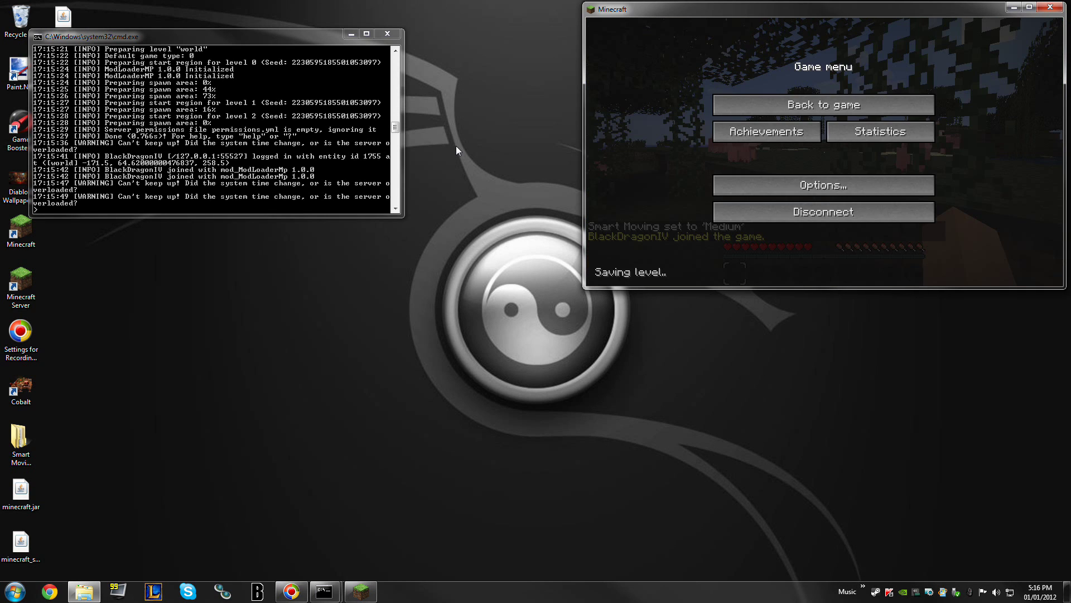
left_click(252, 211)
type("op Bla")
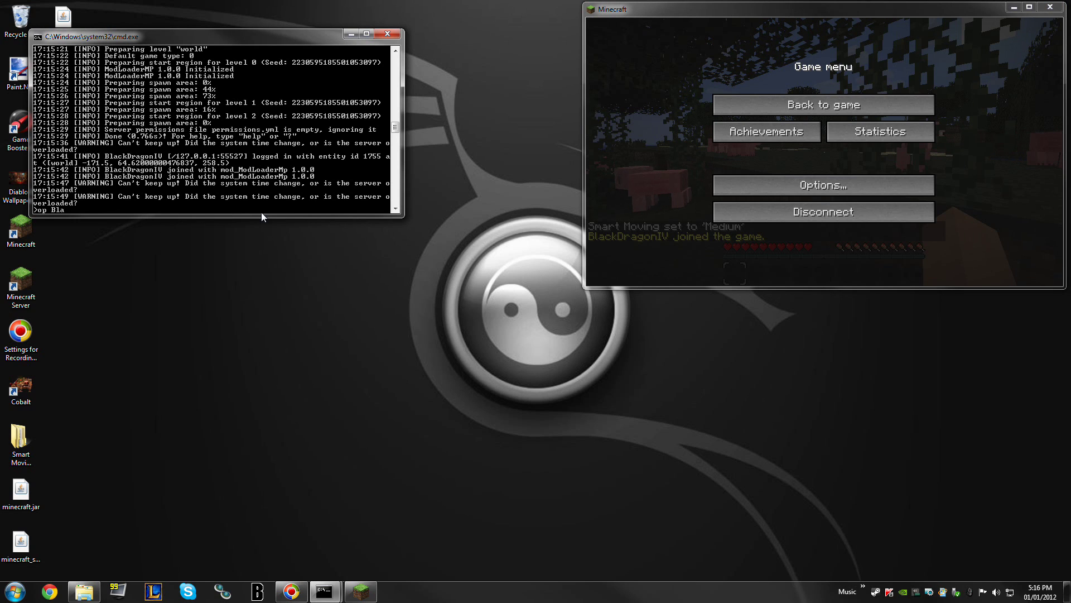
type("ckDragonIV")
key("Return")
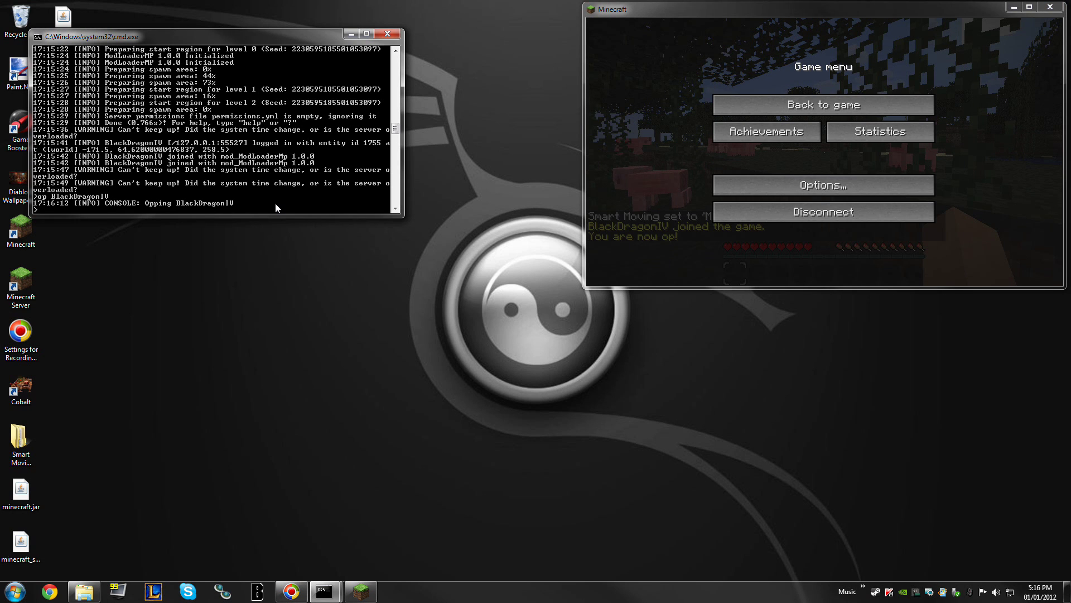
left_click(910, 102)
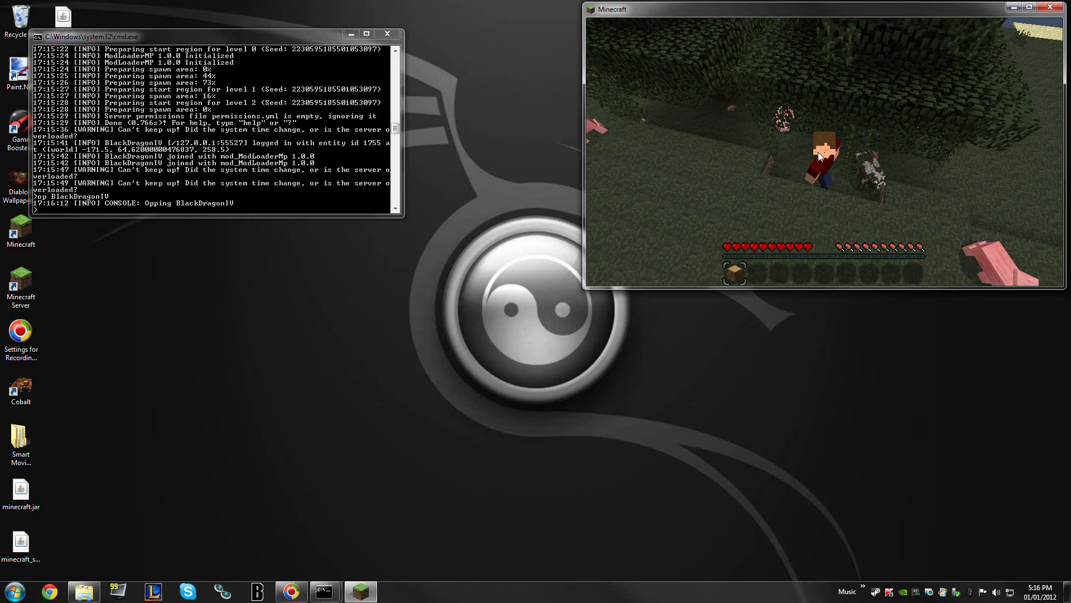
Shut down the server with the stop command in its console and disconnect the game from it.
key("Escape")
left_click(166, 206)
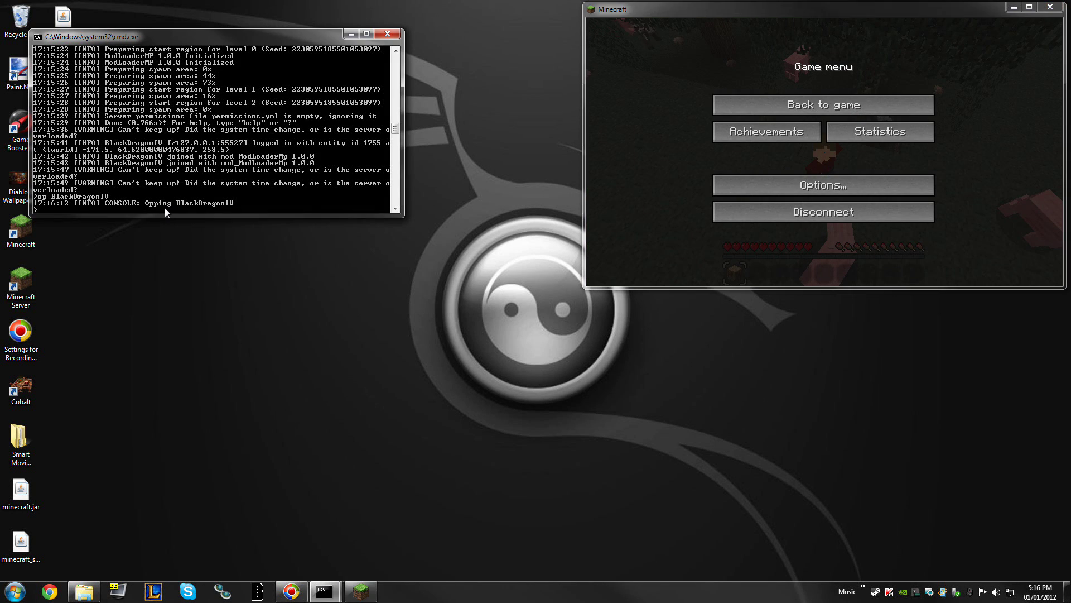
type("stop")
key("Return")
left_click(815, 215)
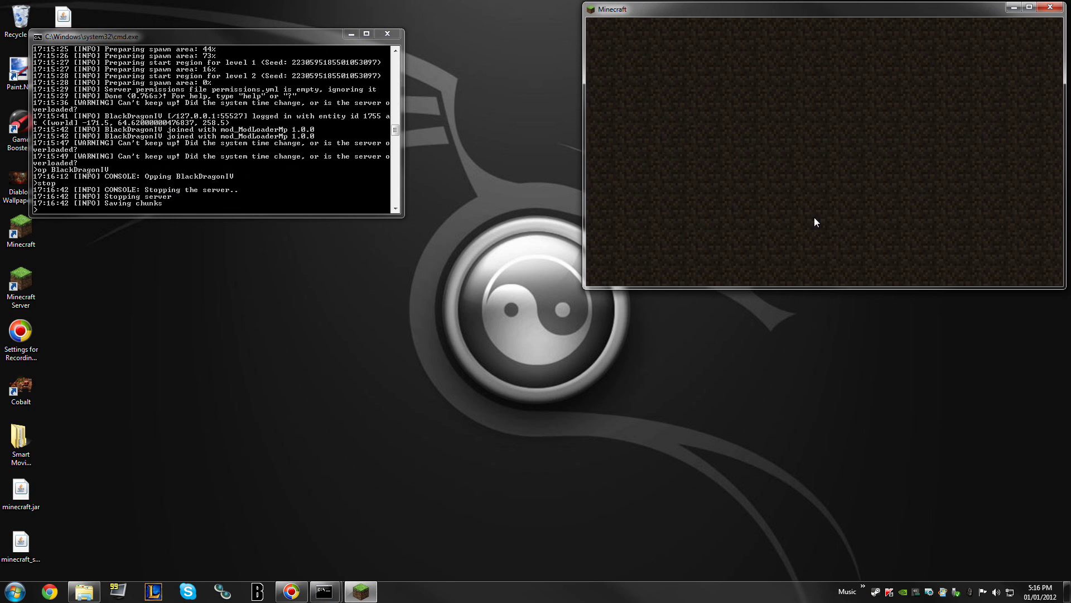
Quit Minecraft and open readme_server.txt from the C:\Minecraft Stuff\Mods\Smart Moving Unpacked folder.
key("super")
left_click(168, 403)
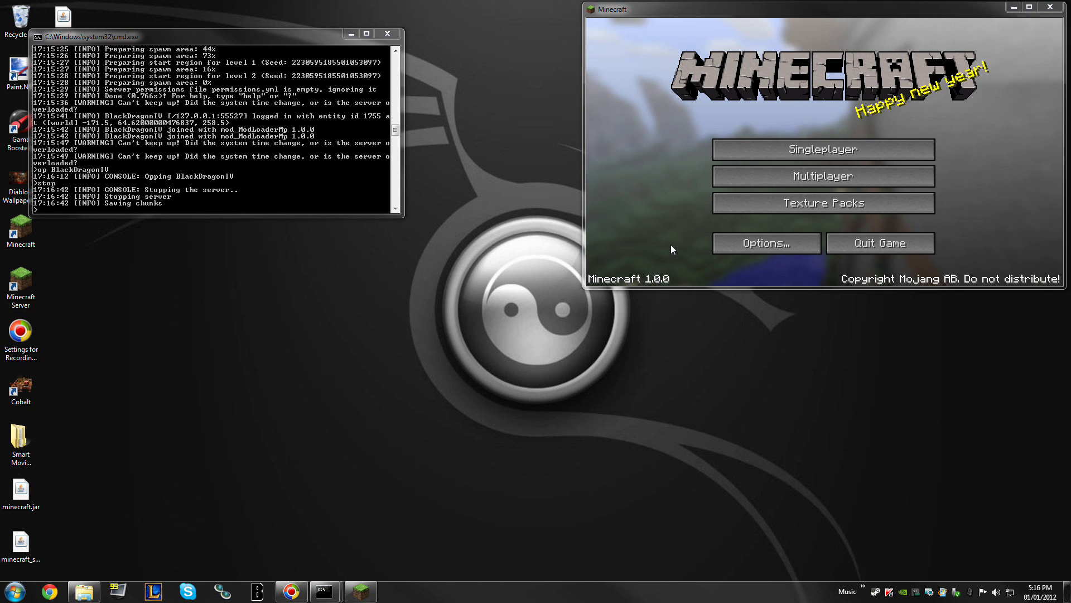
left_click_drag(788, 9, 505, 96)
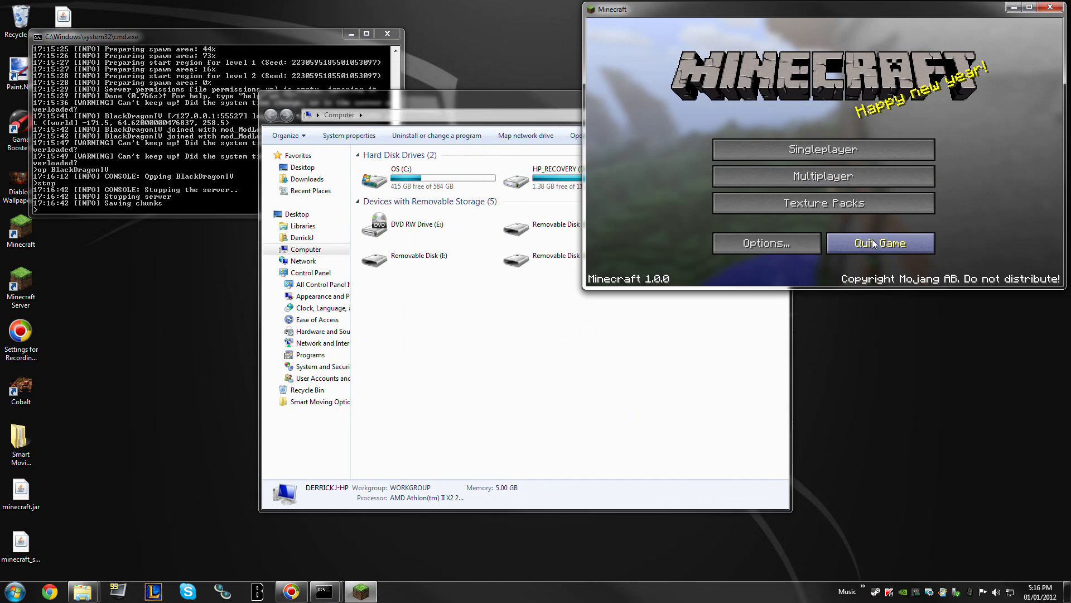
left_click(872, 240)
double_click(402, 178)
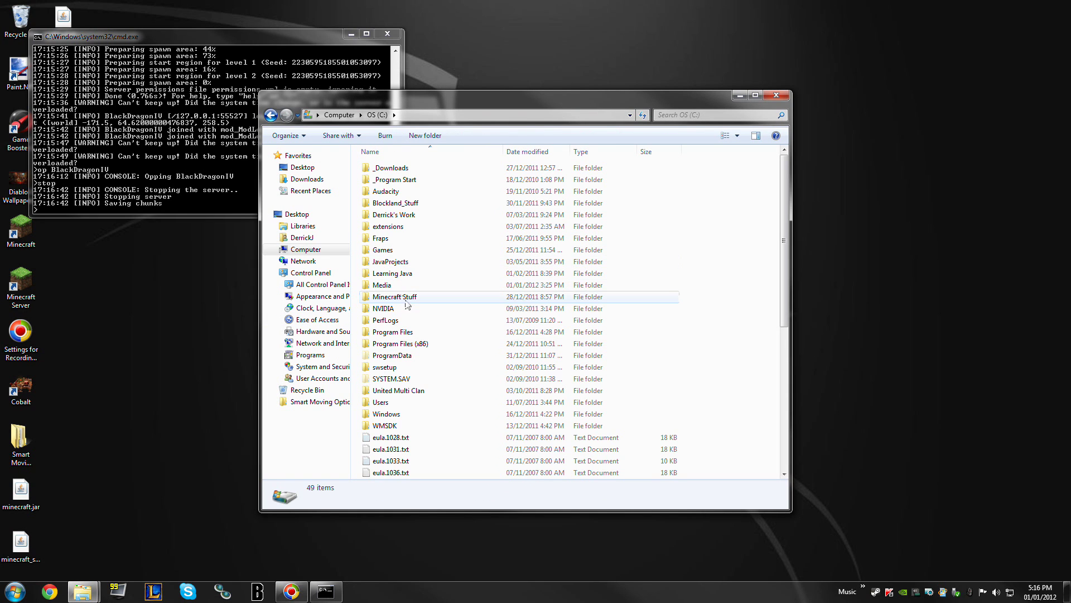
double_click(395, 296)
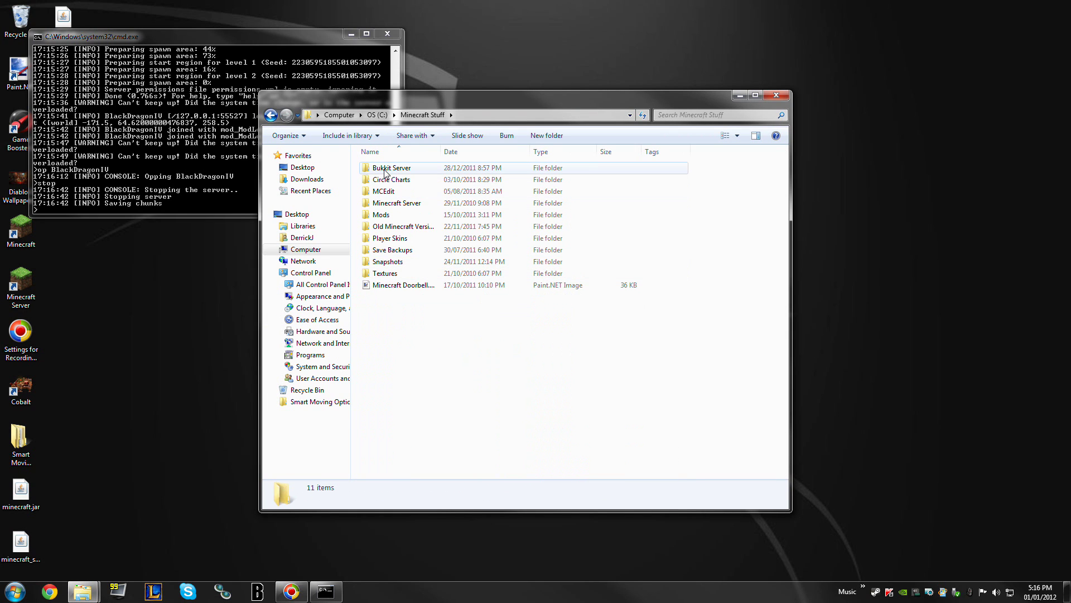
double_click(385, 214)
double_click(390, 168)
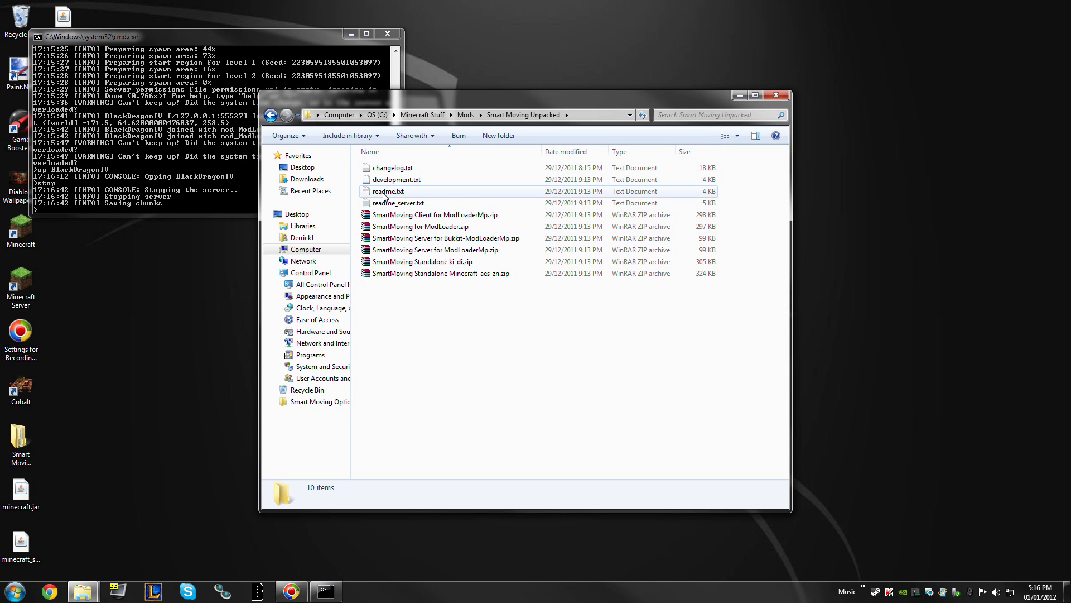
double_click(390, 203)
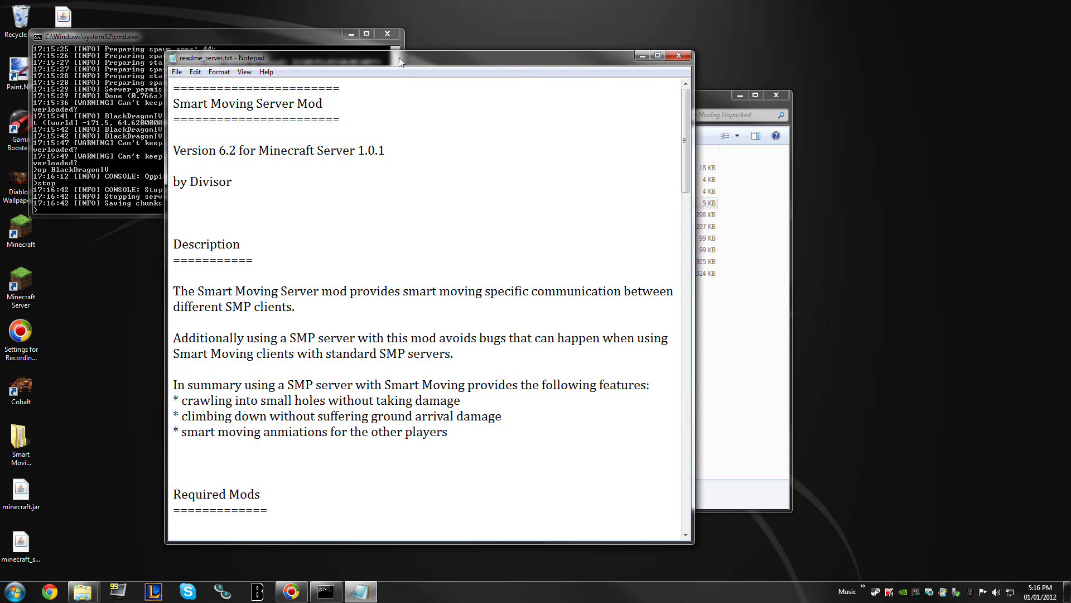
Move the readme clear of the server console and examine its Bukkit ModLoaderMp Server section for the download links and required ModLoaderMp release.
left_click_drag(400, 59, 634, 40)
scroll(646, 249, "down", 3)
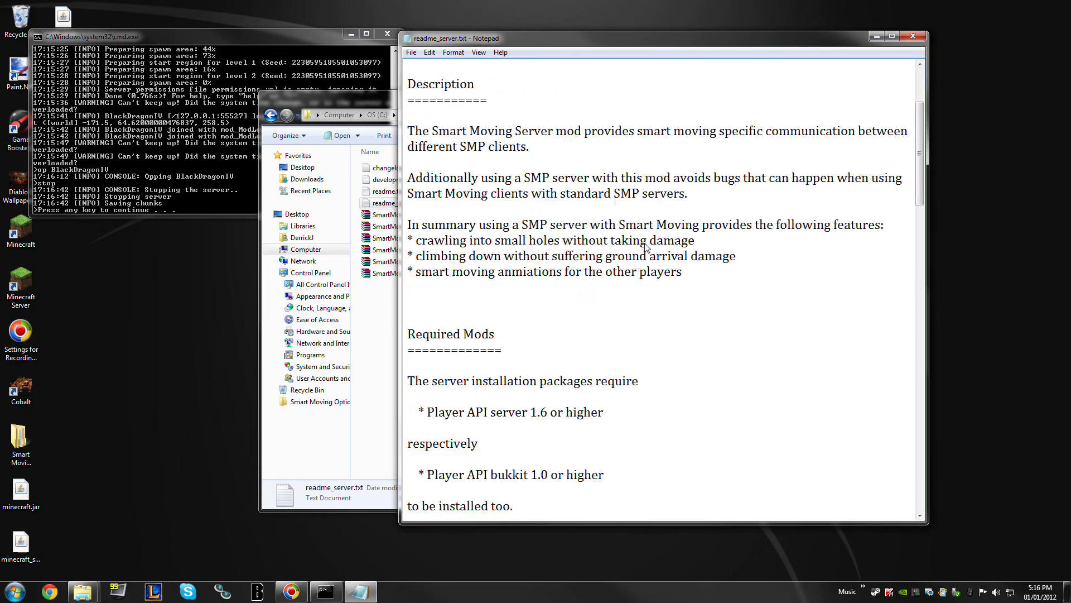
scroll(646, 249, "down", 15)
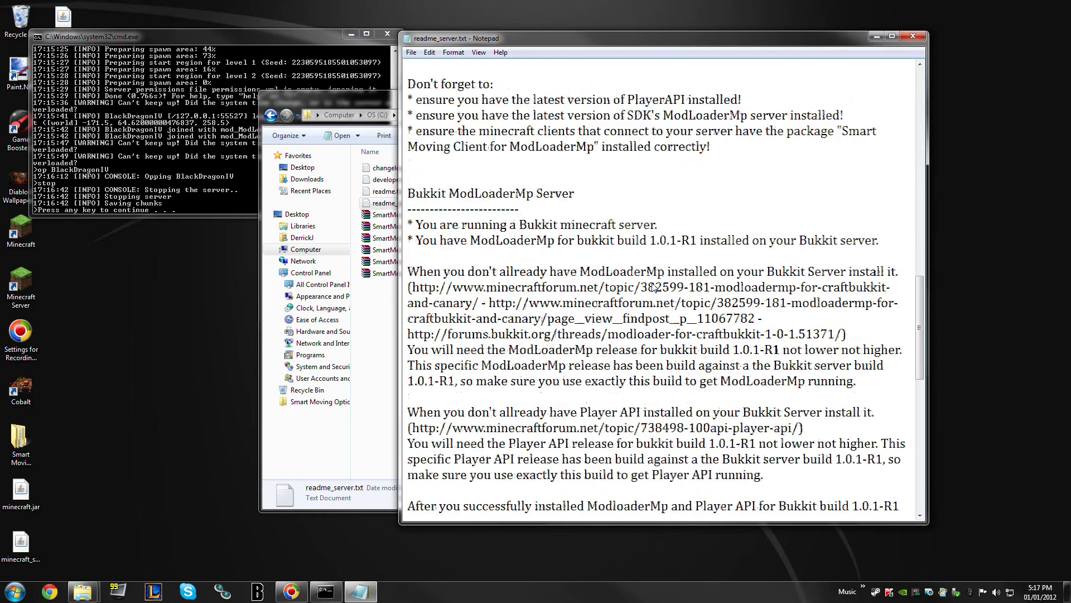
scroll(533, 256, "down", 1)
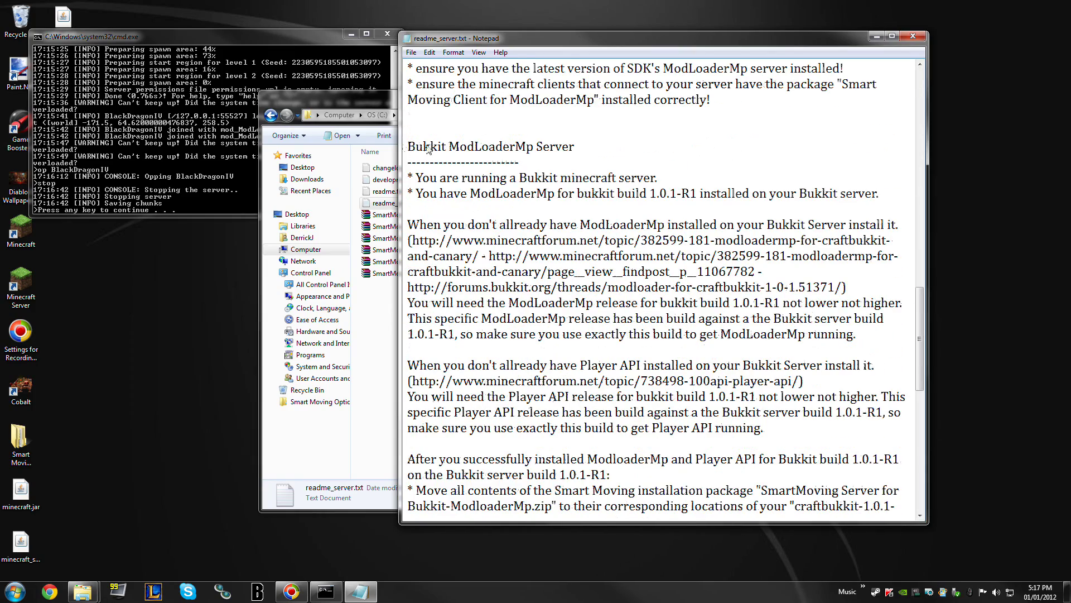
left_click_drag(408, 147, 696, 157)
left_click(696, 156)
left_click_drag(420, 241, 733, 257)
left_click(814, 310)
scroll(814, 309, "down", 1)
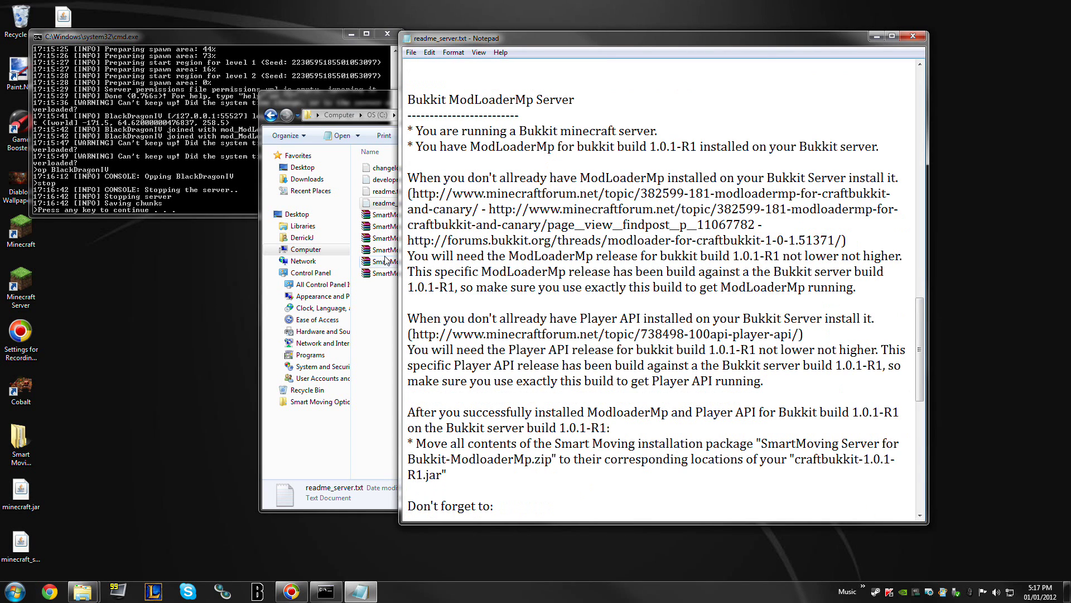
left_click_drag(413, 257, 903, 257)
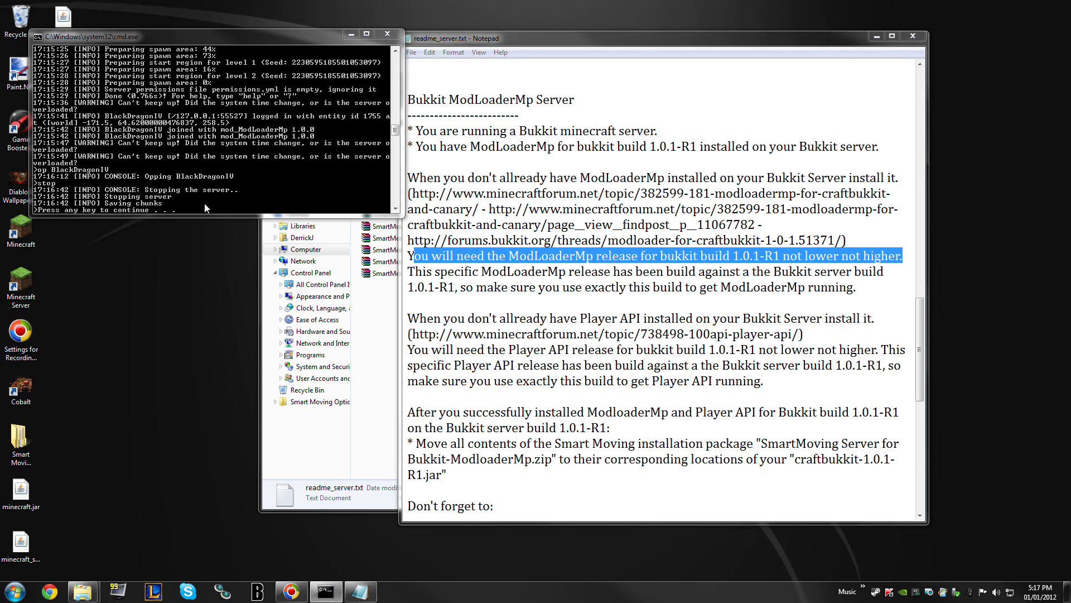
Close the stopped server's console, readme_server.txt and the Smart Moving Unpacked folder.
left_click(387, 33)
left_click(746, 306)
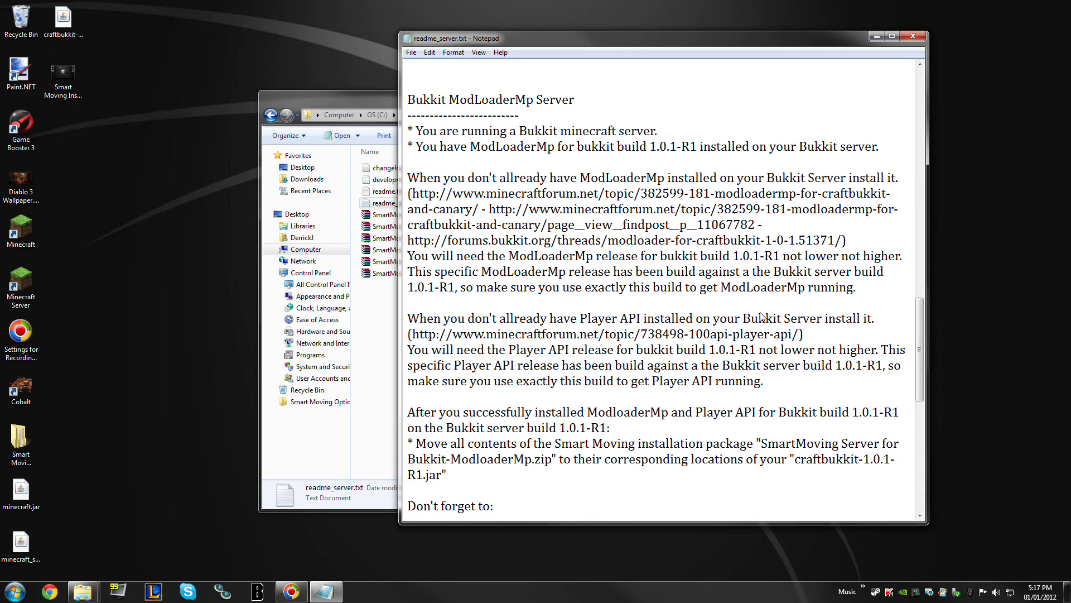
left_click(910, 34)
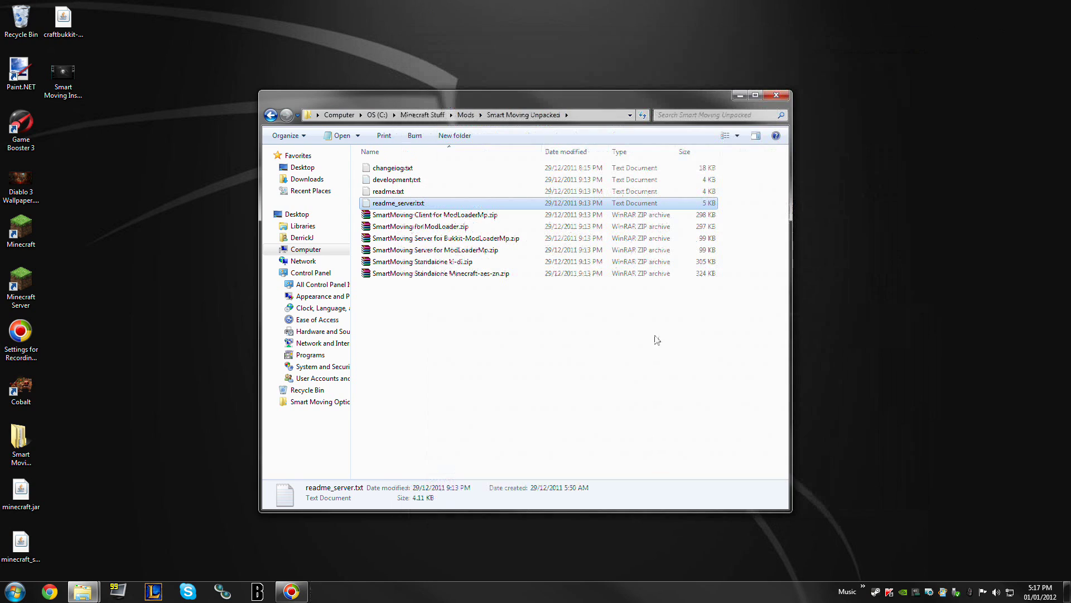
left_click(776, 96)
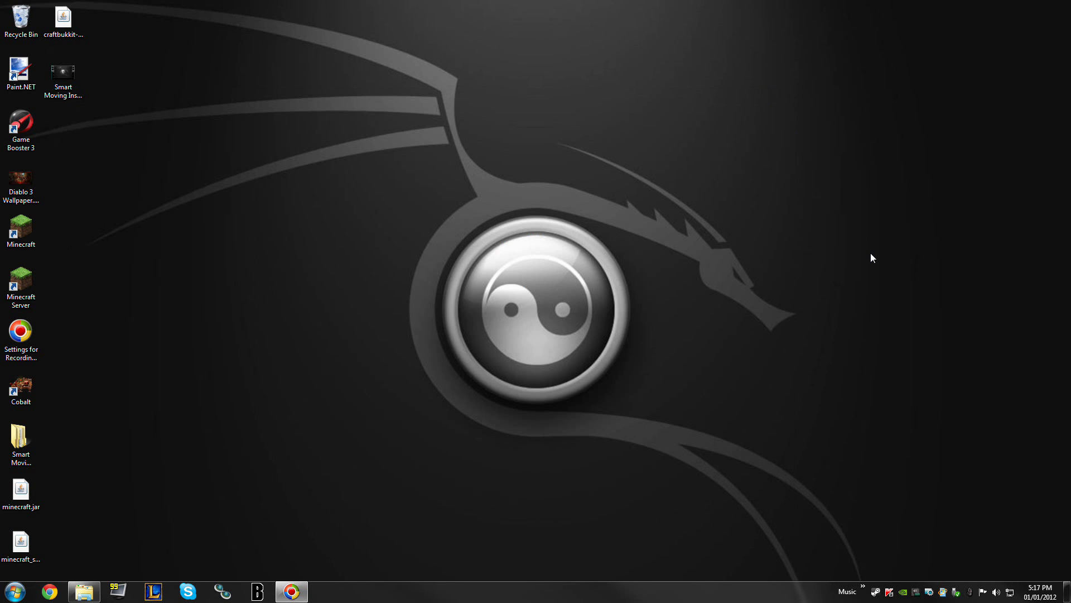